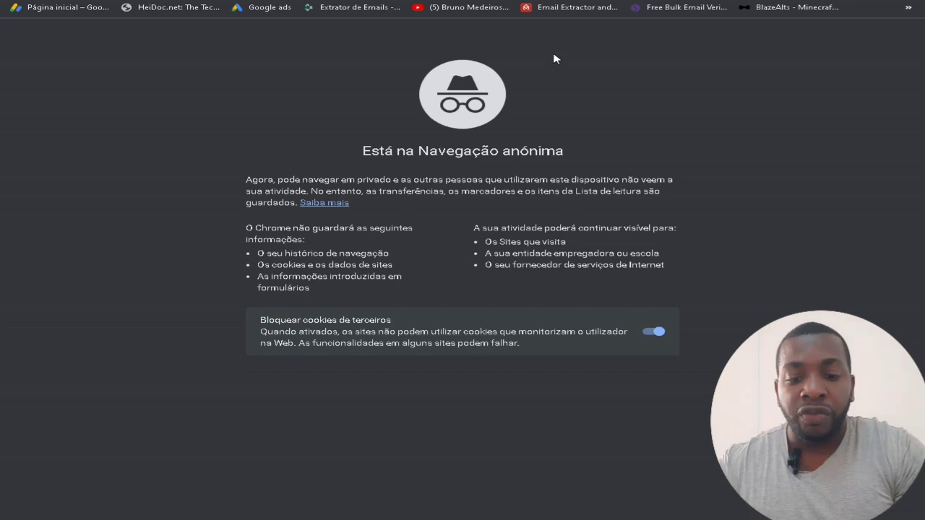
# Step: Search Google for 'blogger' and go to the Blogger.com home page
pyautogui.write('blogger')
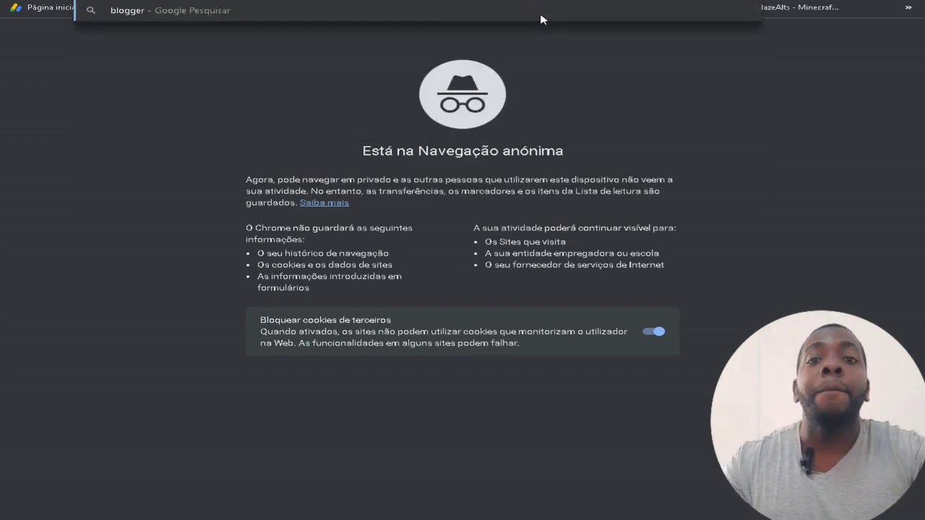
pyautogui.press('Return')
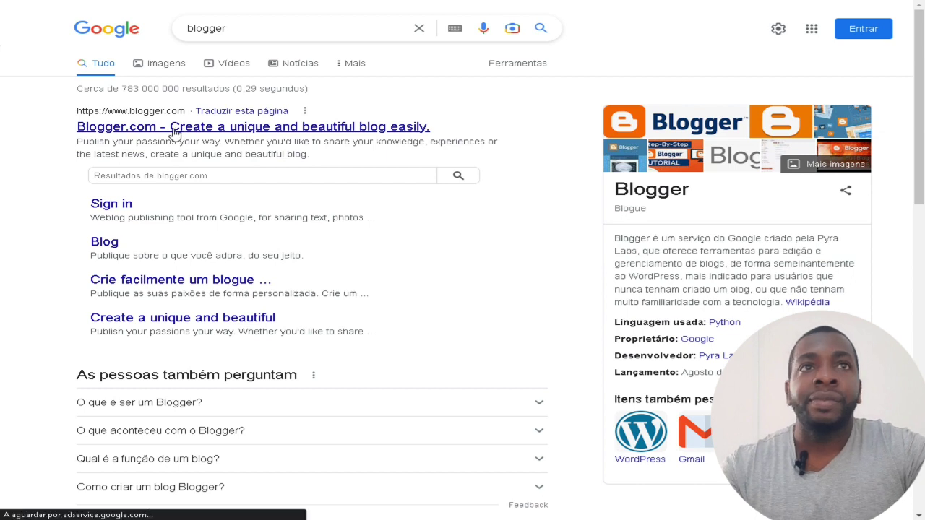
pyautogui.click(244, 282)
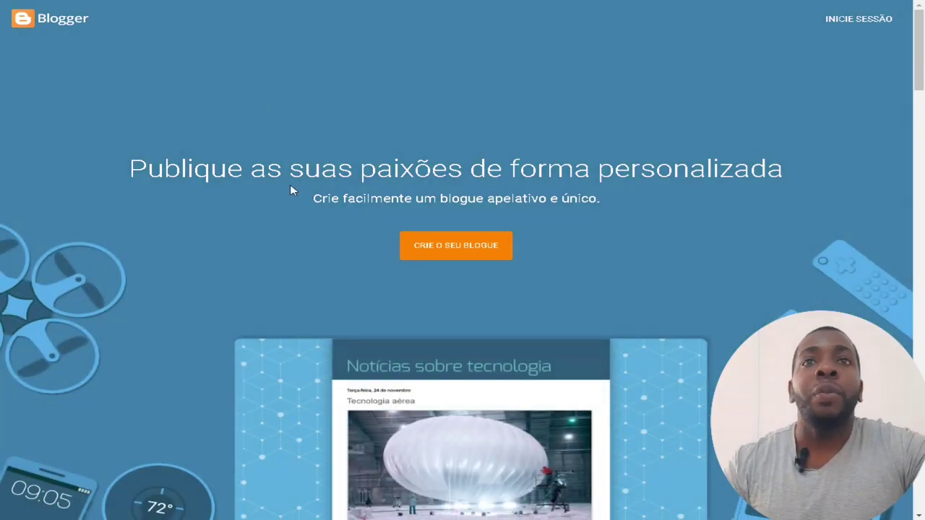
# Step: Start creating a new blog with 'Crie o seu blogue' from the Blogger home page
pyautogui.moveTo(243, 169); pyautogui.dragTo(763, 169)
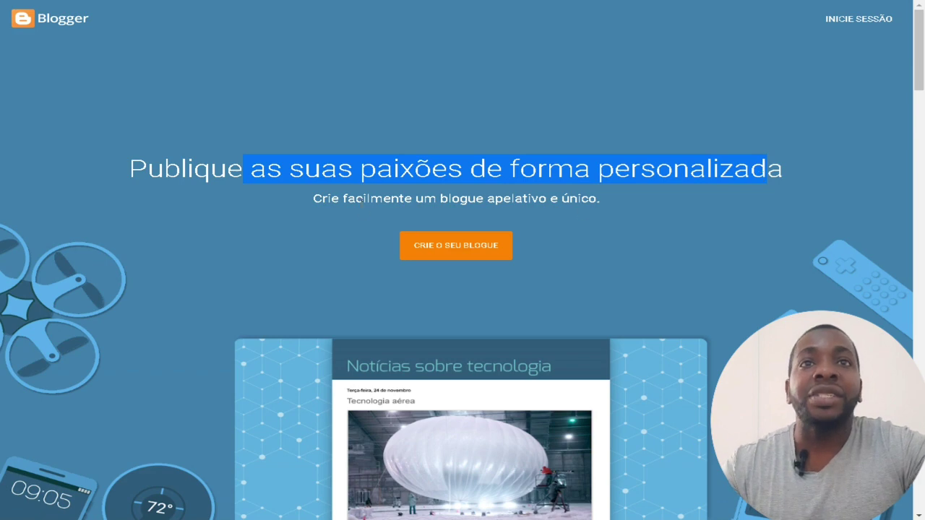
pyautogui.moveTo(363, 198); pyautogui.dragTo(591, 203)
pyautogui.click(623, 262)
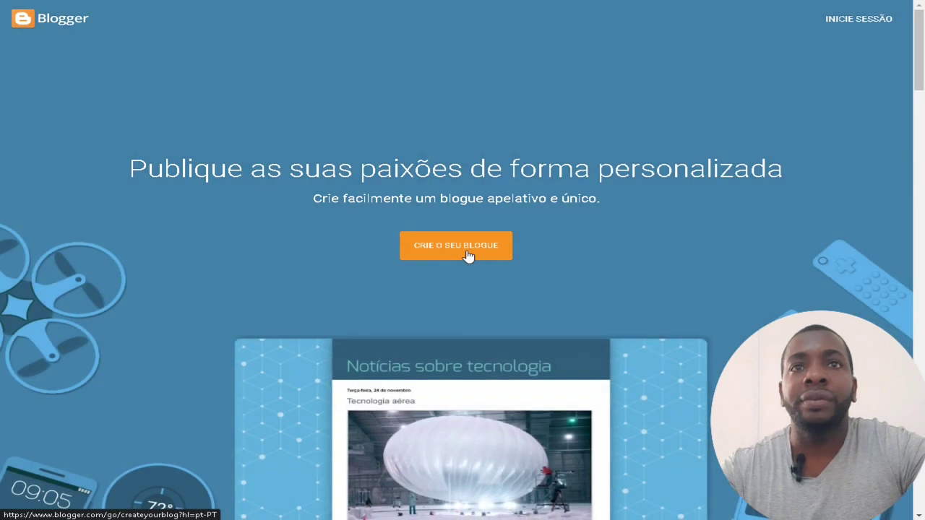
pyautogui.click(468, 256)
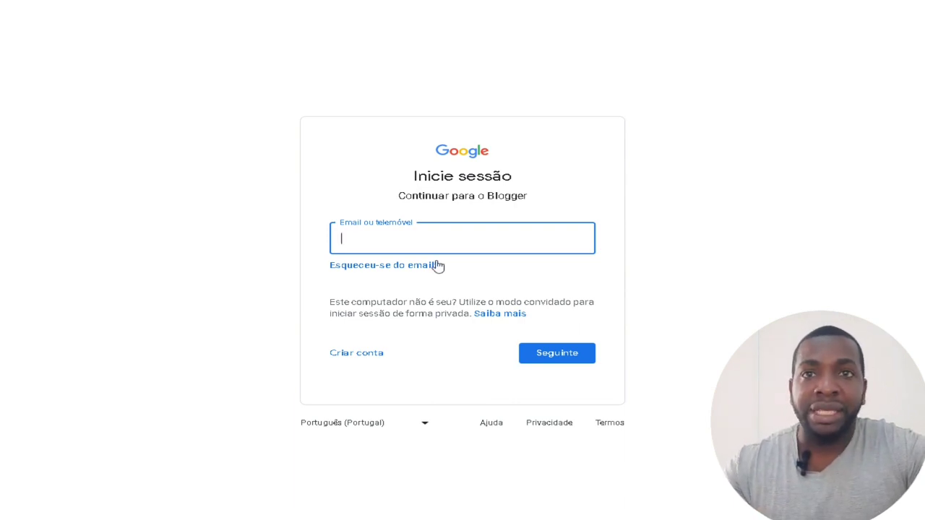
pyautogui.click(374, 362)
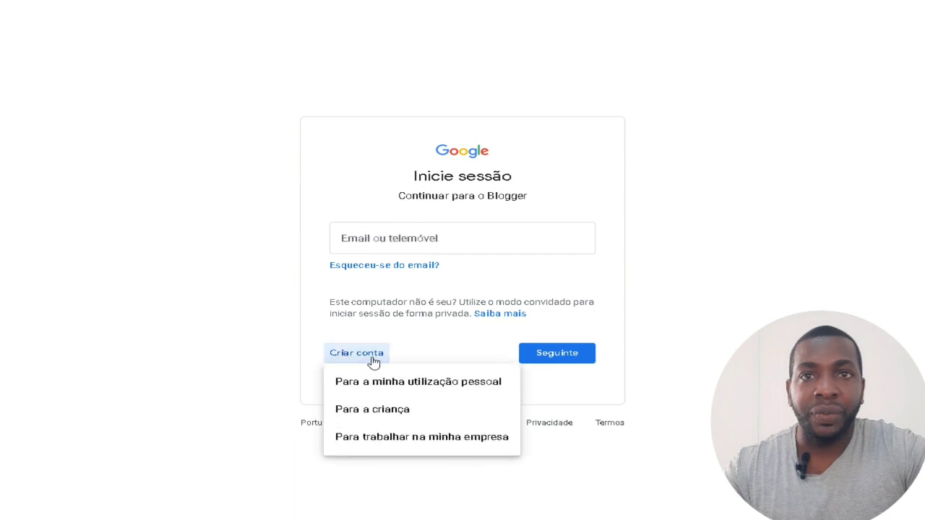
pyautogui.click(468, 384)
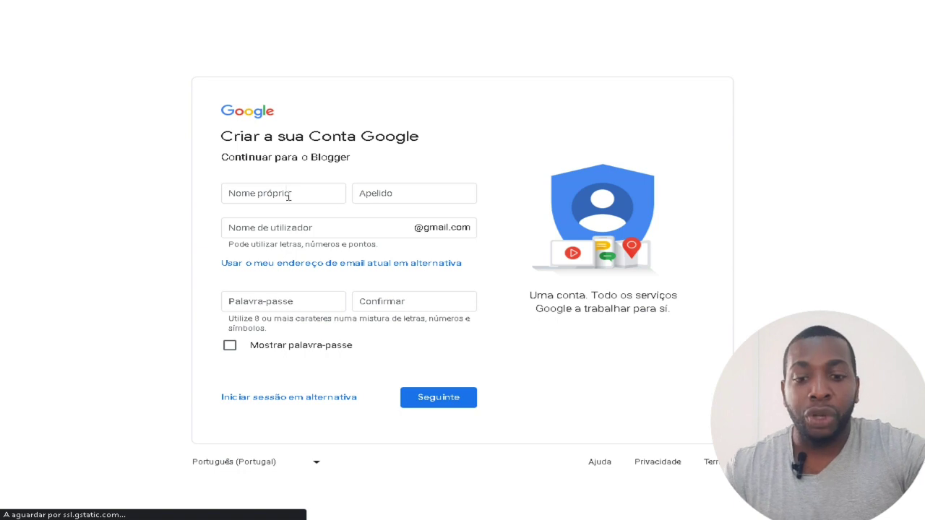
pyautogui.click(284, 193)
pyautogui.write('Milton')
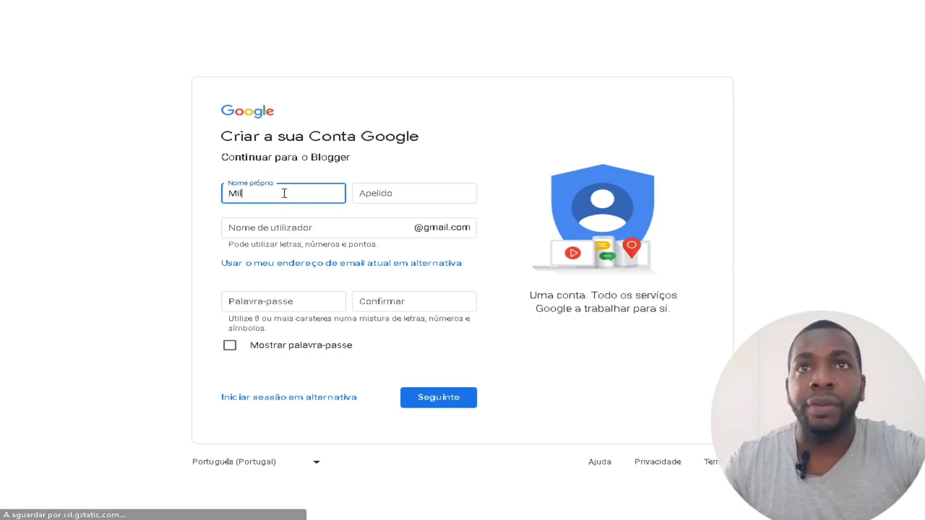
pyautogui.click(397, 189)
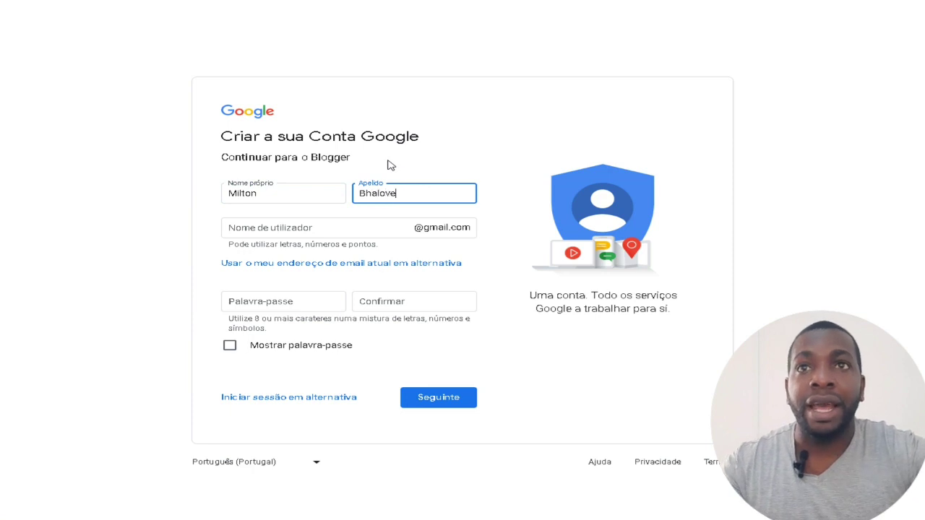
pyautogui.click(298, 221)
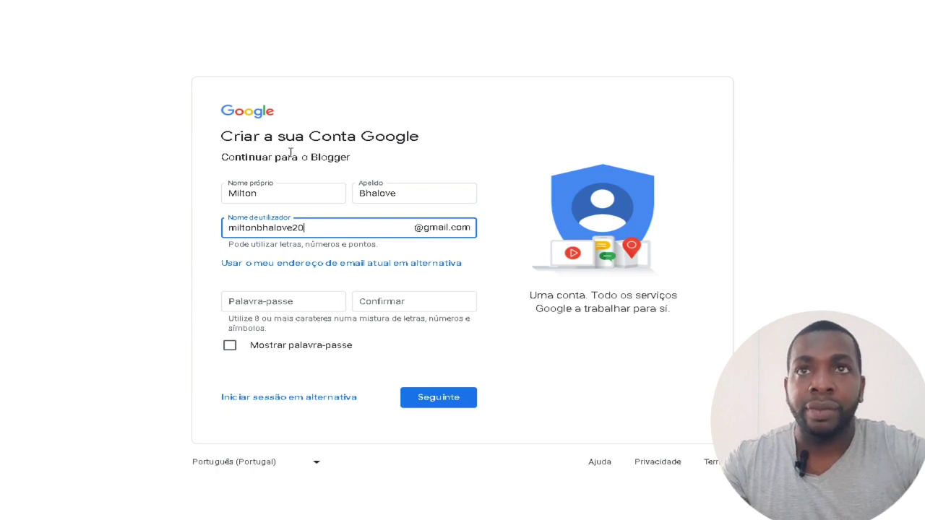
pyautogui.click(287, 302)
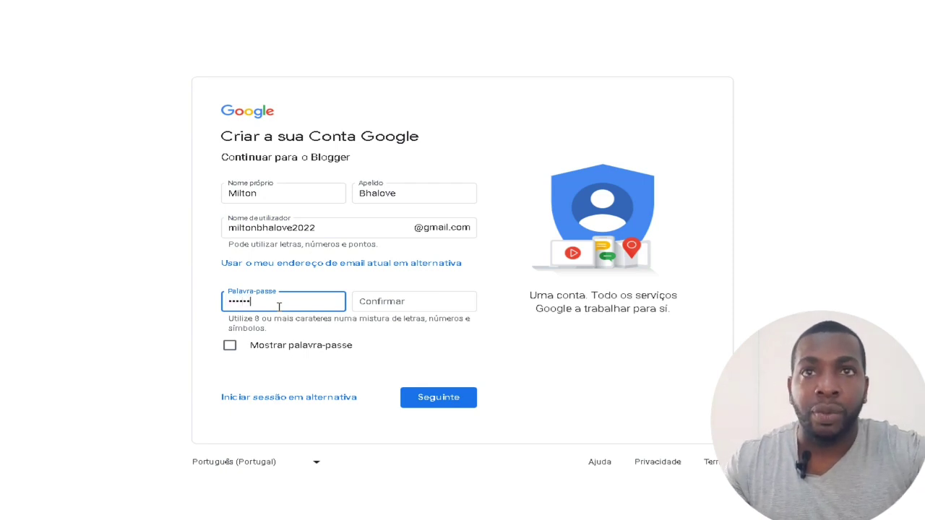
pyautogui.click(425, 301)
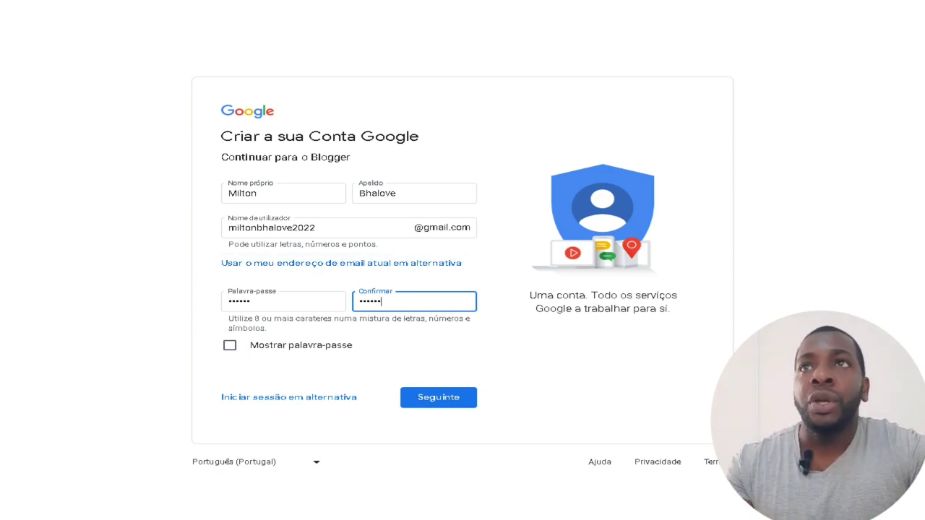
pyautogui.hotkey('alt', 'Left')
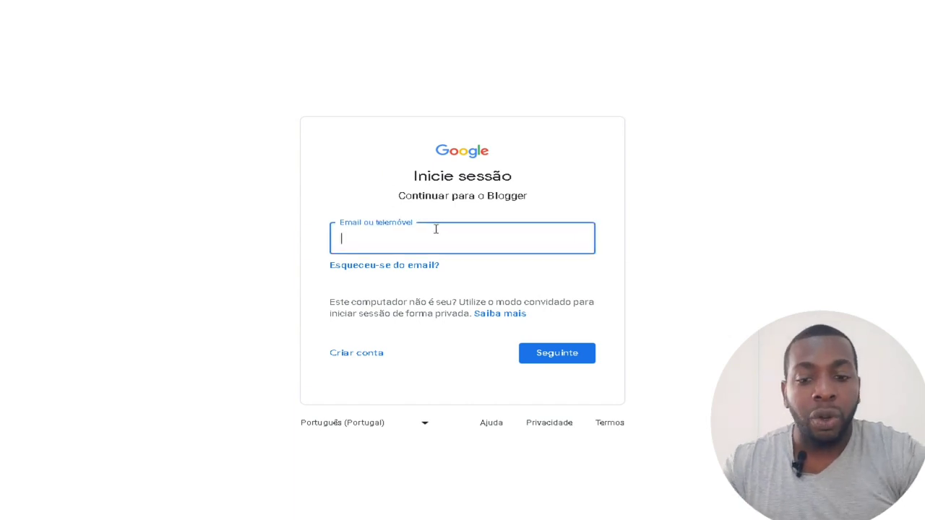
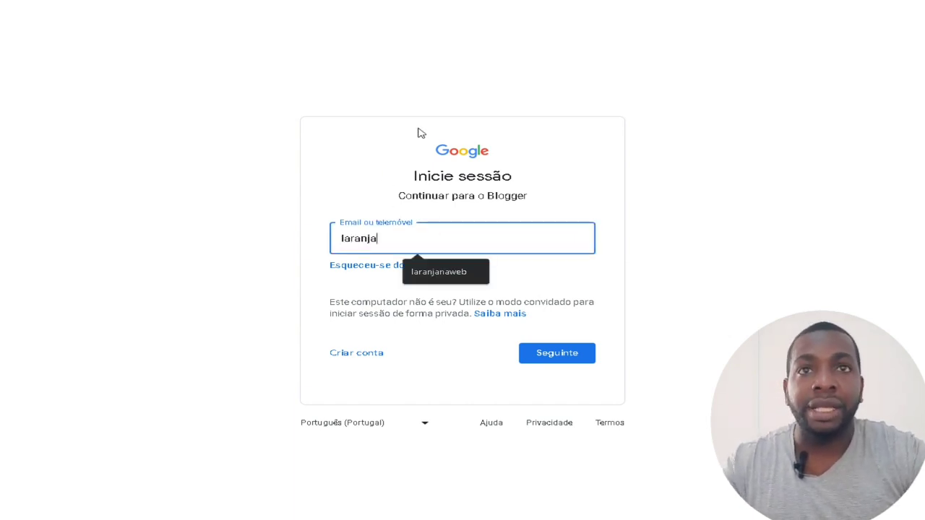
# Step: Sign in with the saved account e-mail and the account password
pyautogui.click(448, 278)
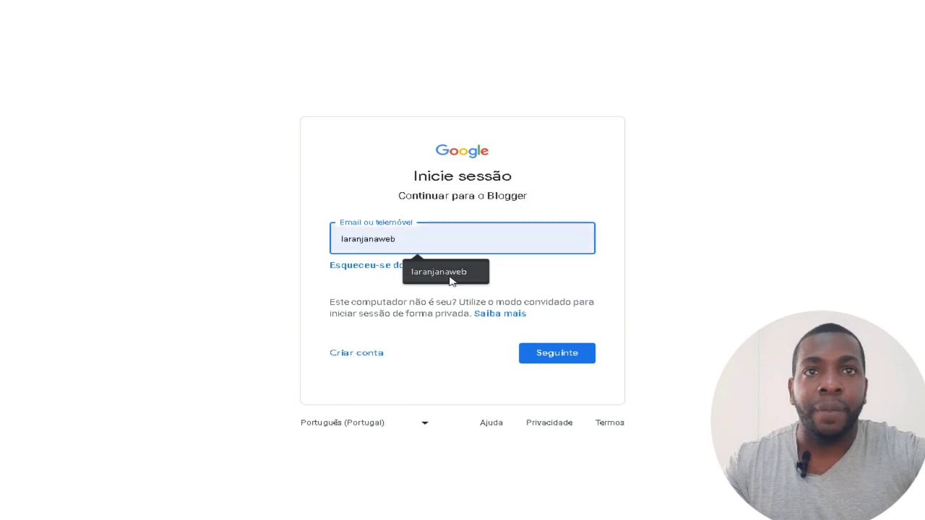
pyautogui.click(589, 356)
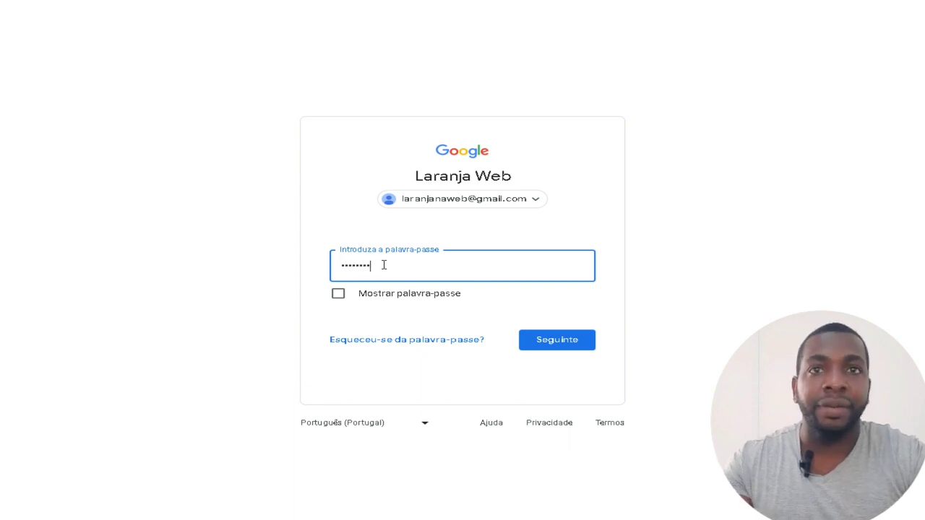
pyautogui.press('Return')
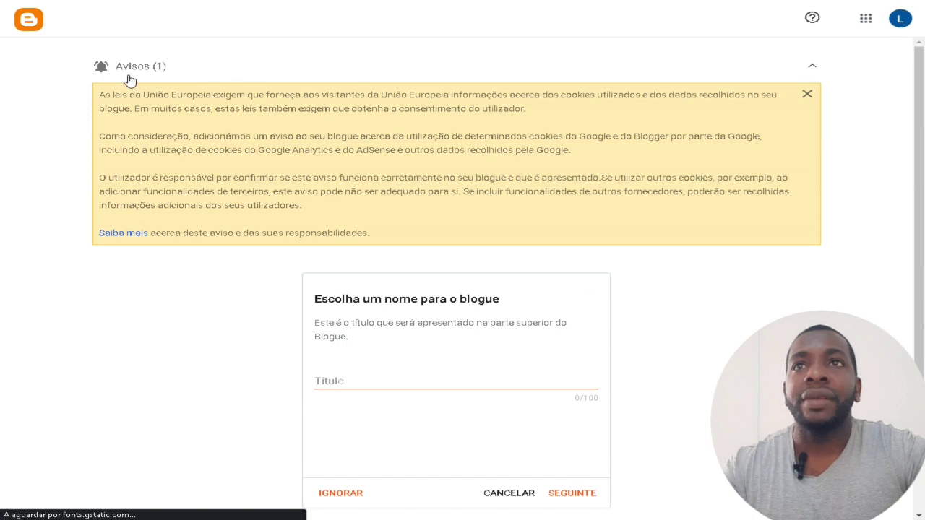
# Step: Title the new blog 'Receitas do' plus the owner's name and continue
pyautogui.moveTo(151, 95); pyautogui.dragTo(735, 101)
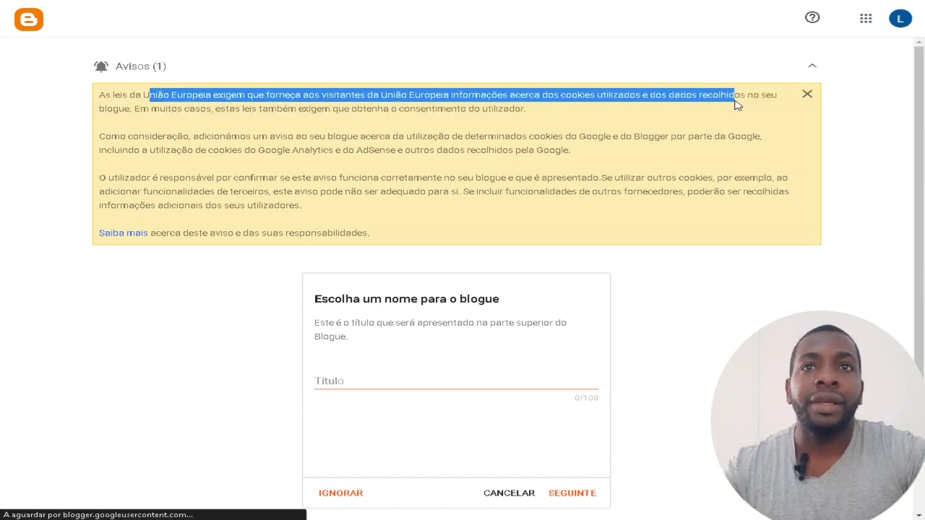
pyautogui.scroll(-2, 675, 136)
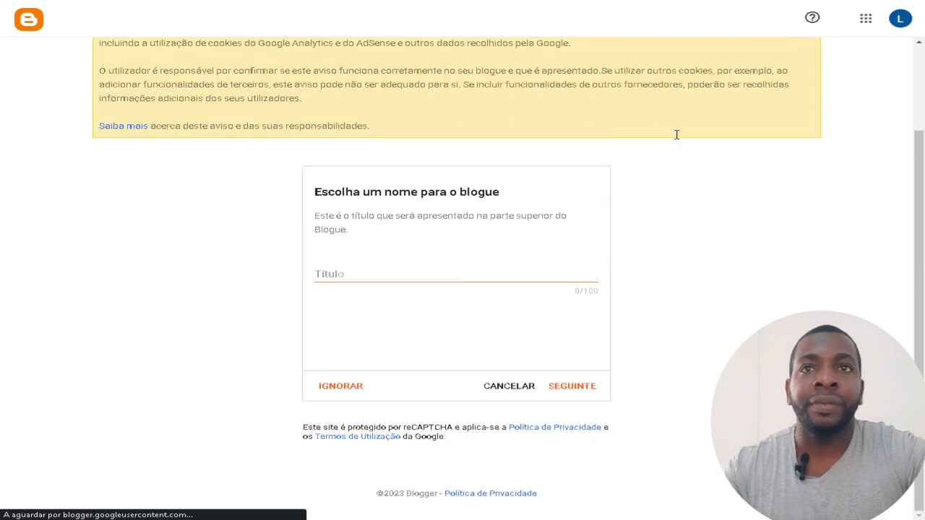
pyautogui.click(333, 277)
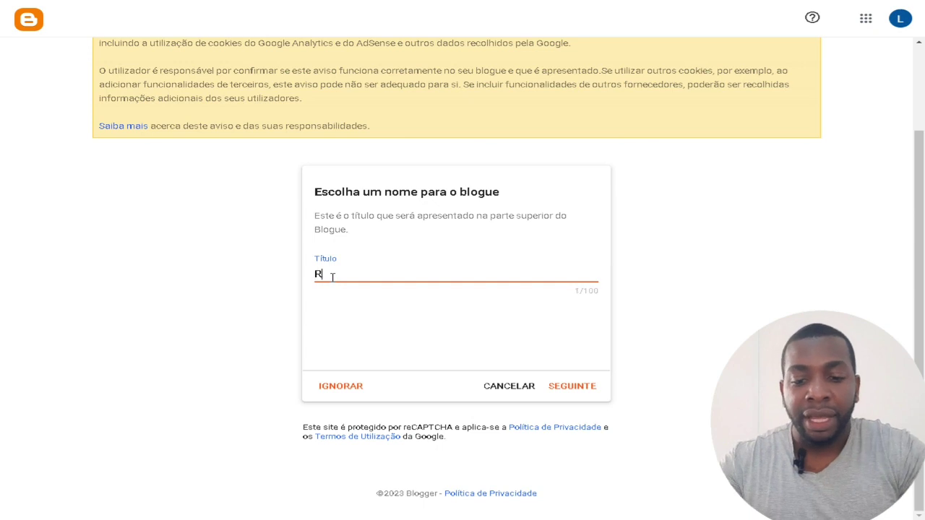
pyautogui.write('Receitas')
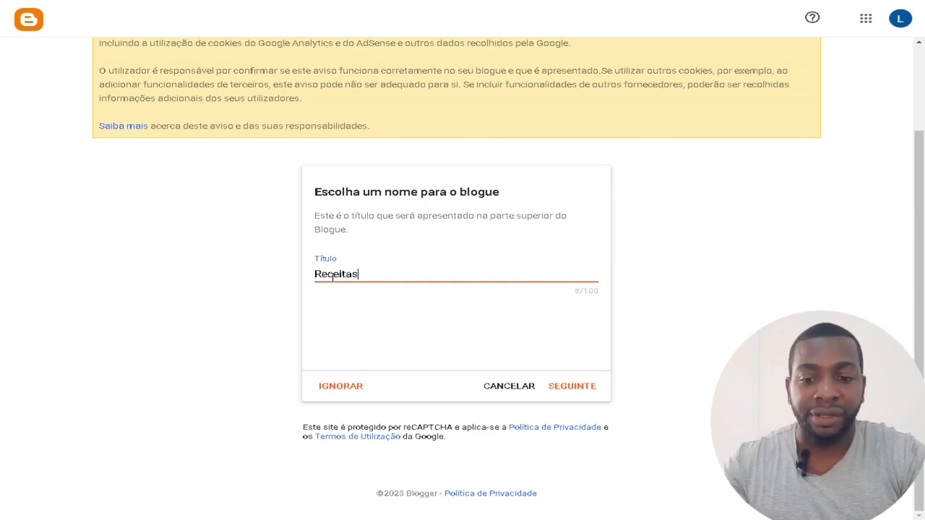
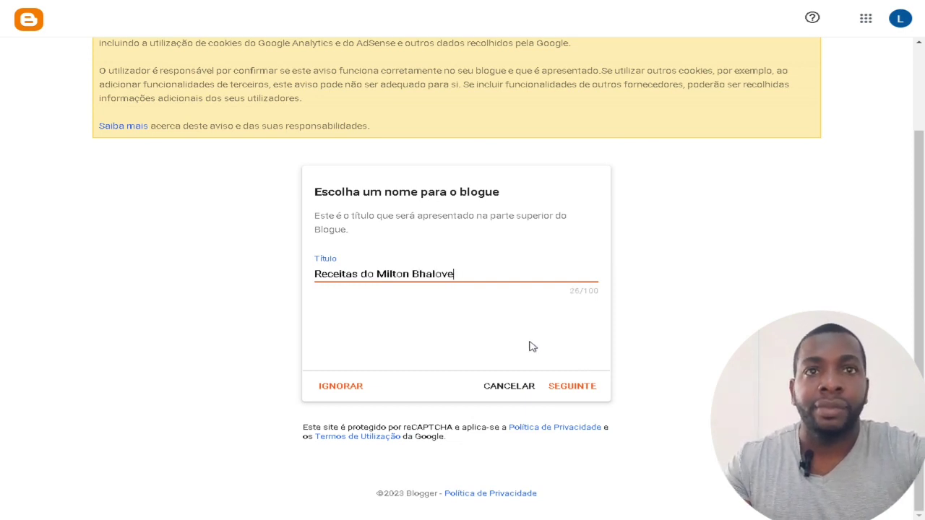
pyautogui.click(590, 398)
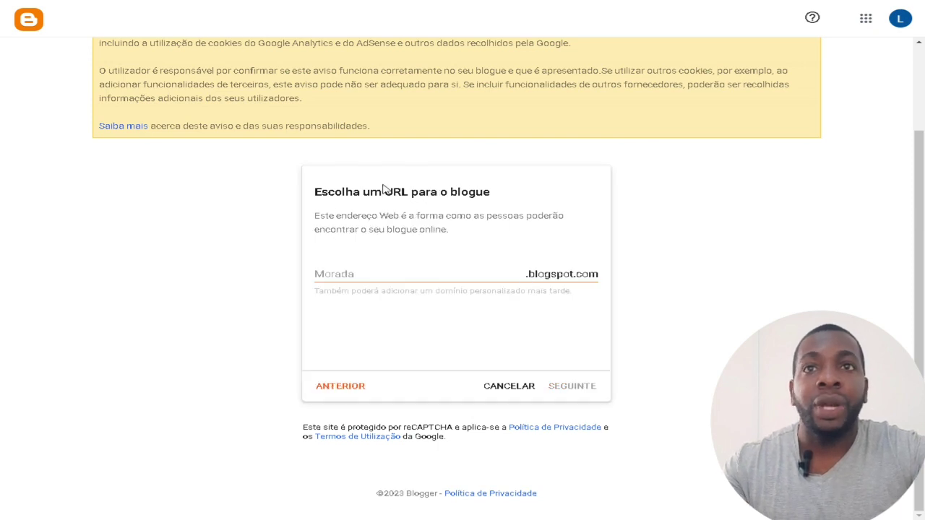
# Step: Set an available .blogspot.com address built from the blog title and continue
pyautogui.click(365, 275)
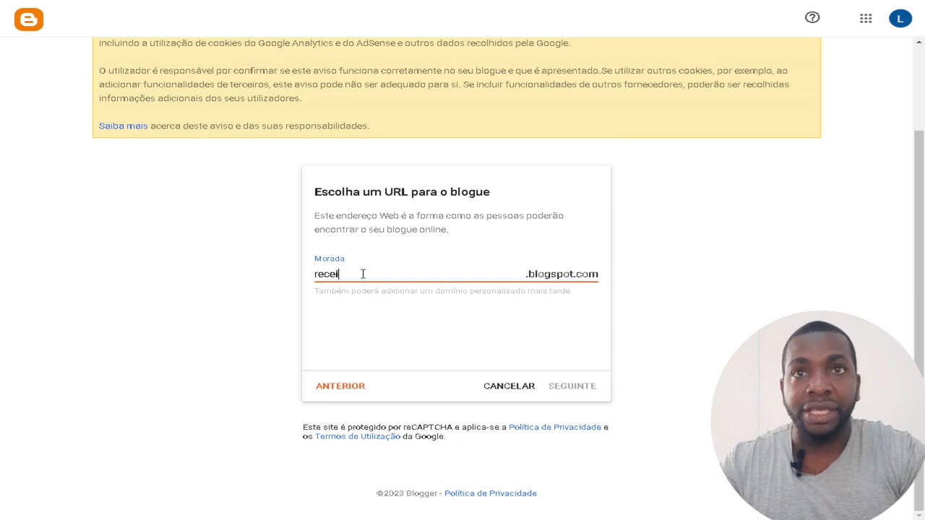
pyautogui.write('receitasdo')
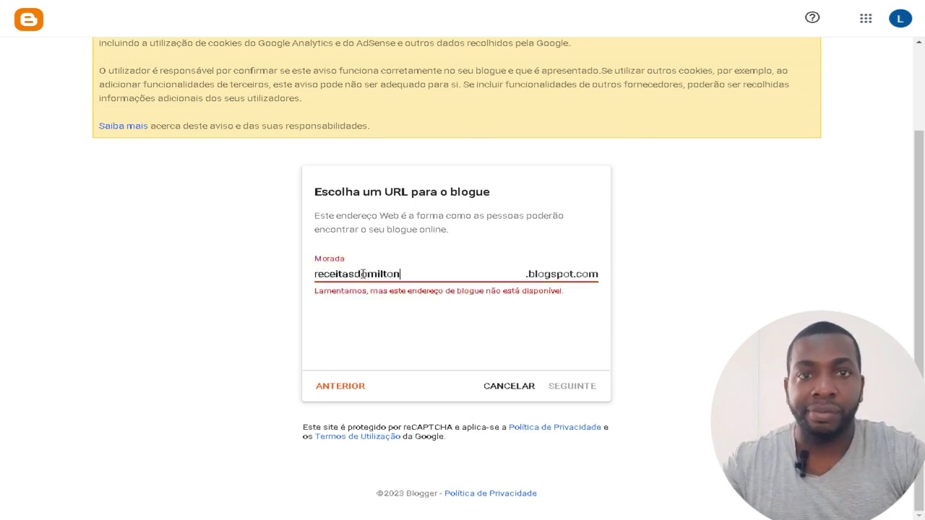
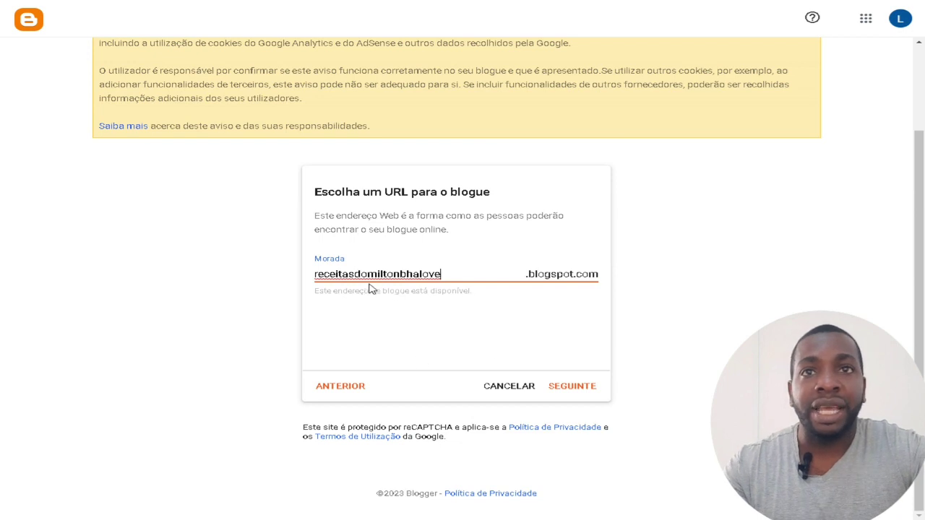
pyautogui.click(583, 387)
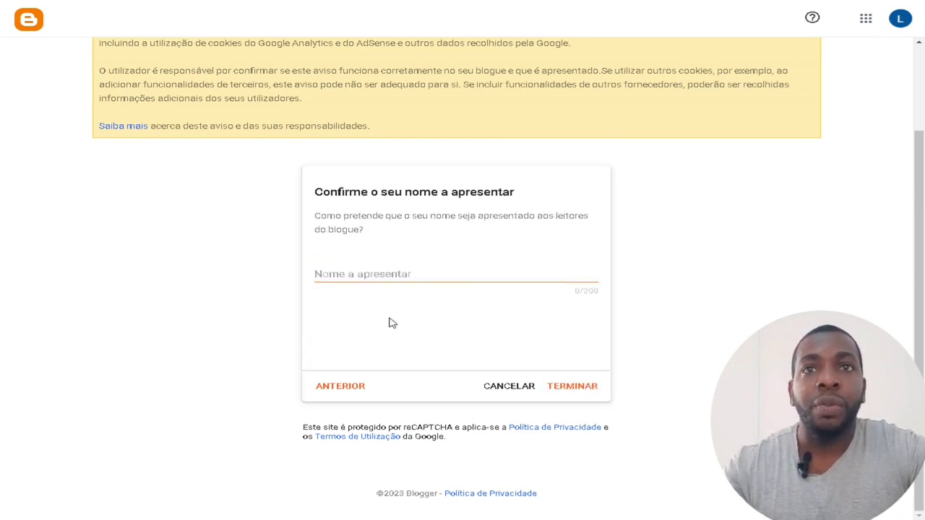
# Step: Enter a 'Receitas do…' display name and finish creating the blog
pyautogui.click(384, 274)
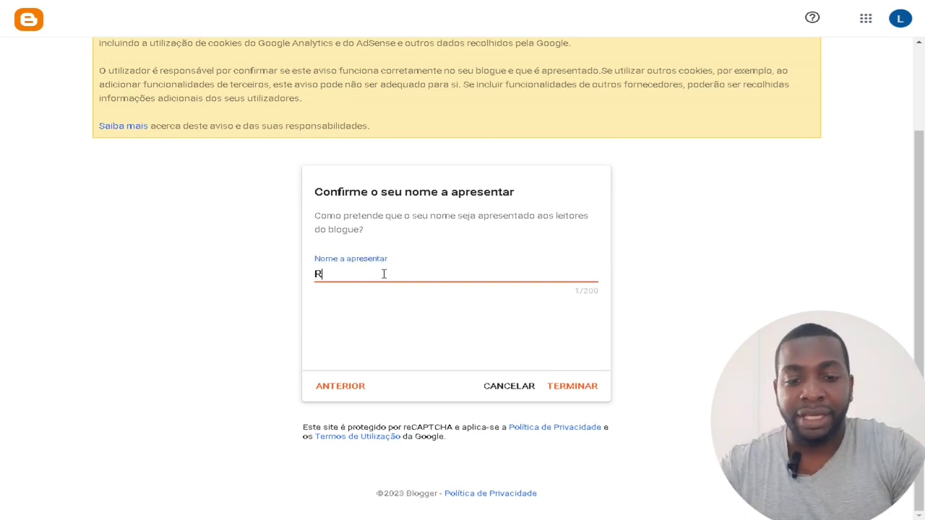
pyautogui.write('Receitas d')
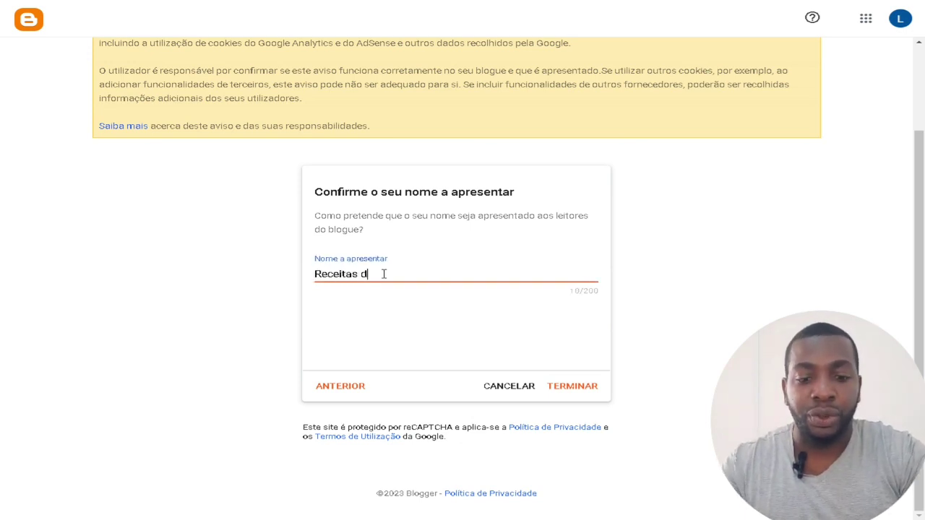
pyautogui.write('o Milton')
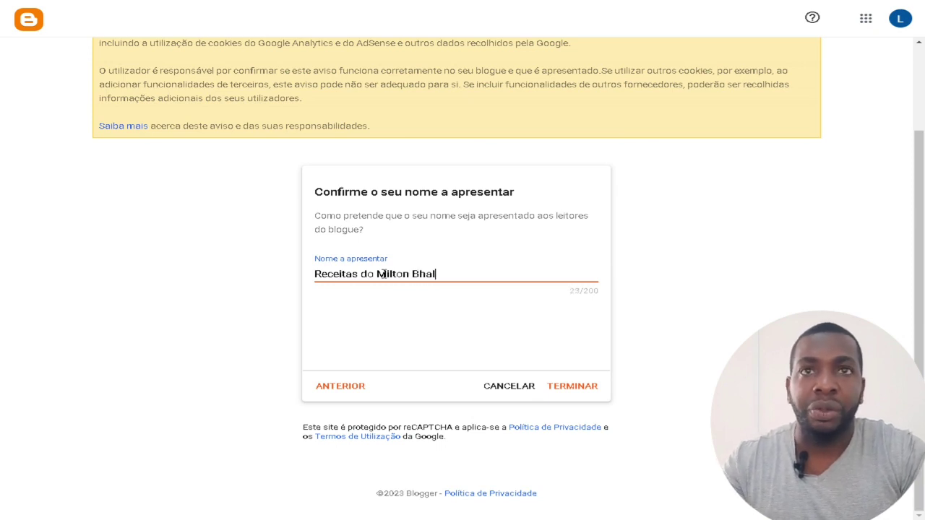
pyautogui.click(574, 388)
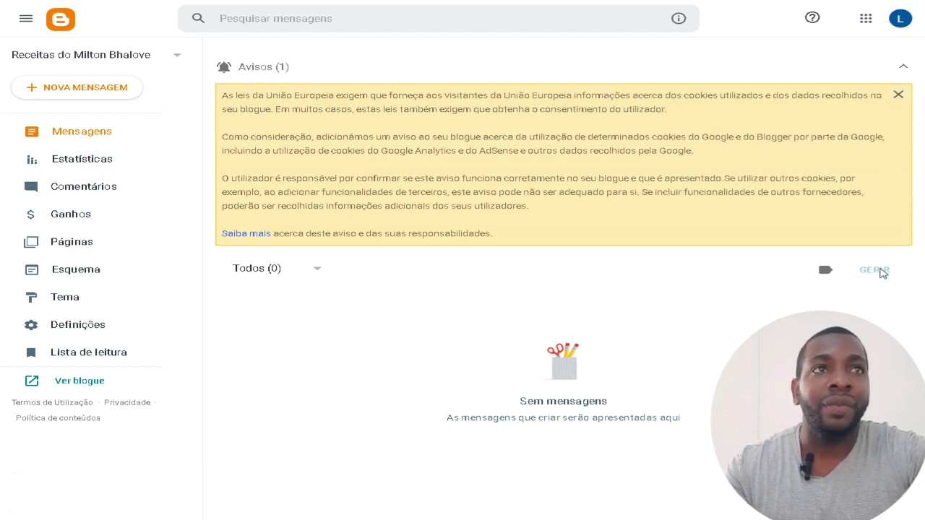
# Step: Dismiss the EU cookie notice, view the live blog, then close it
pyautogui.click(897, 96)
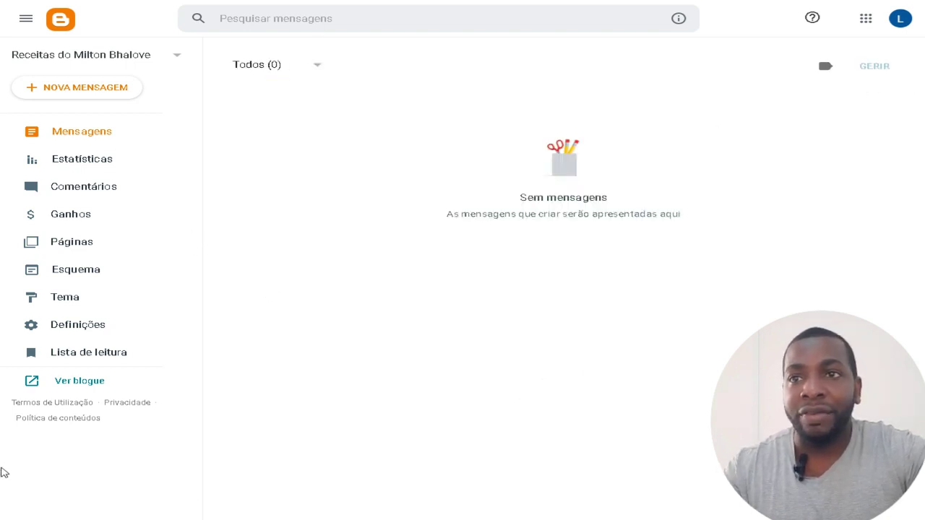
pyautogui.click(80, 387)
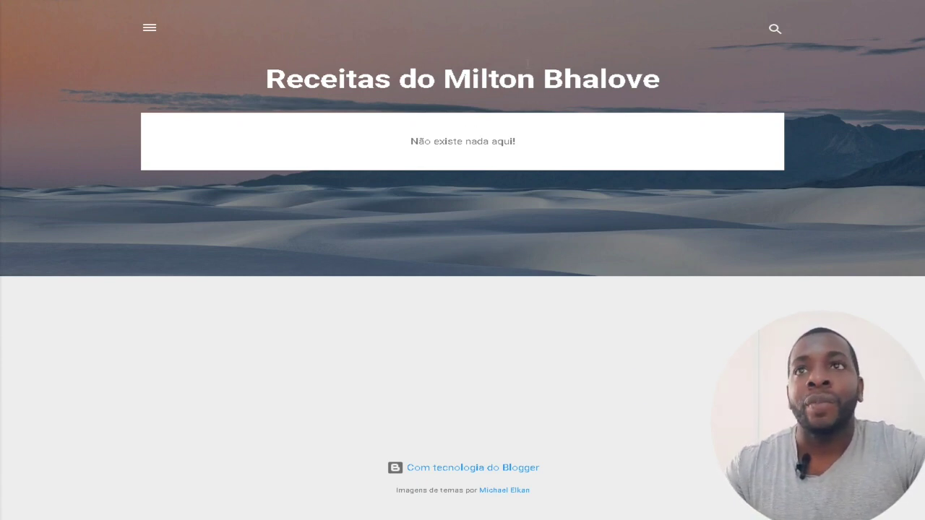
pyautogui.hotkey('ctrl', 'w')
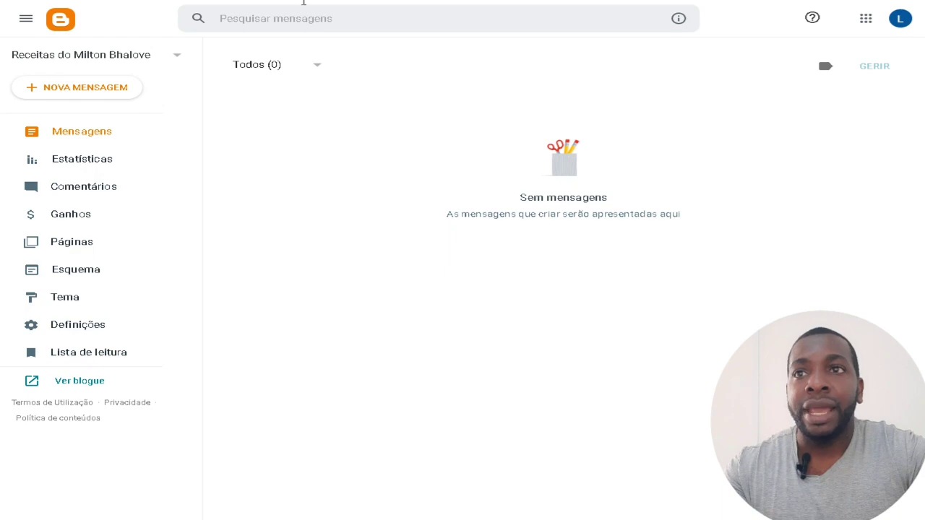
# Step: Apply the Emporio Technica theme from the blog's theme gallery
pyautogui.click(75, 299)
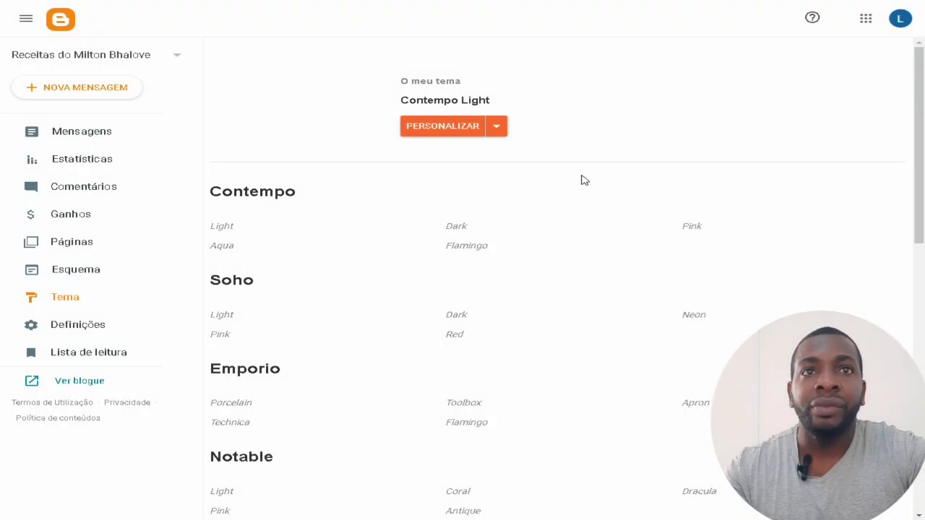
pyautogui.scroll(-3, 578, 228)
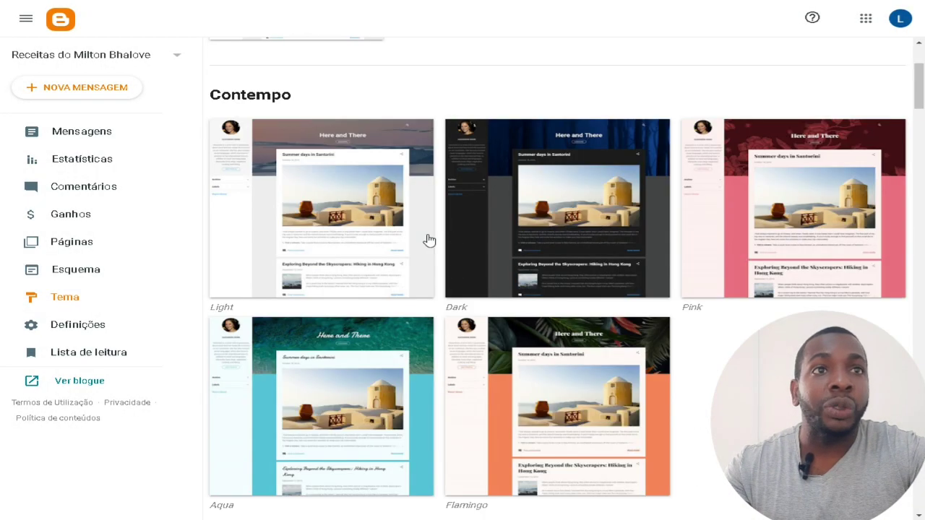
pyautogui.scroll(-4, 401, 250)
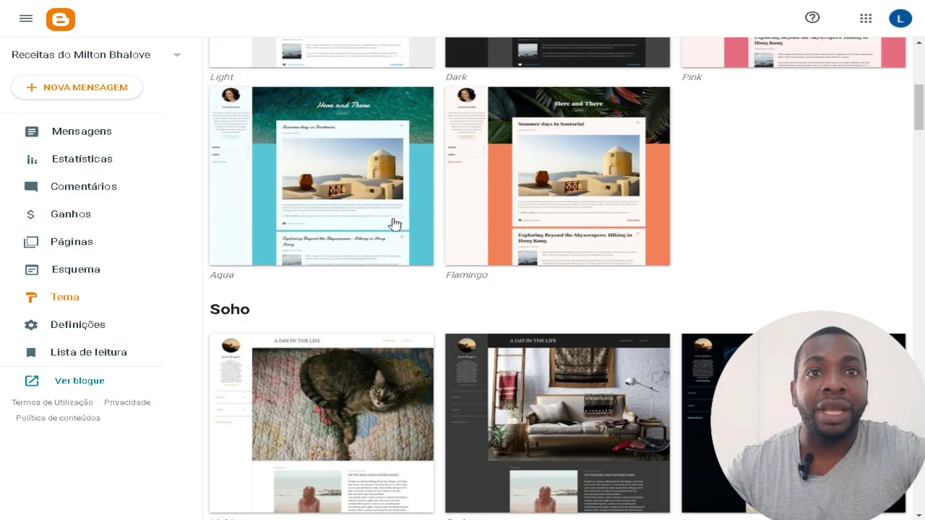
pyautogui.scroll(-2, 553, 262)
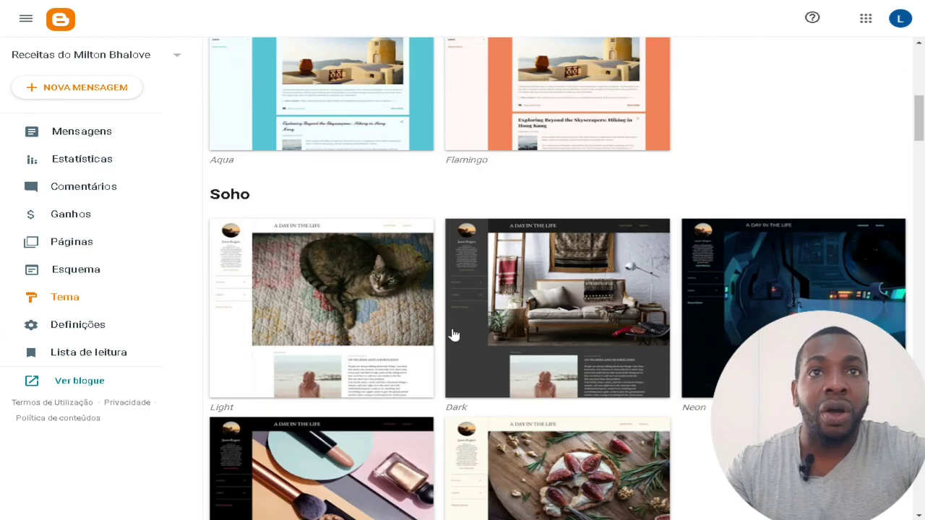
pyautogui.scroll(-3, 335, 309)
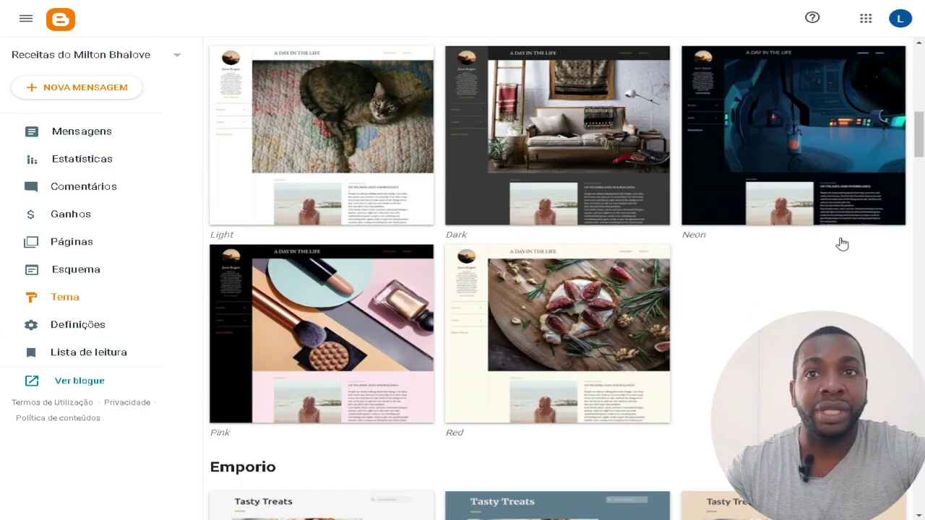
pyautogui.scroll(-6, 340, 300)
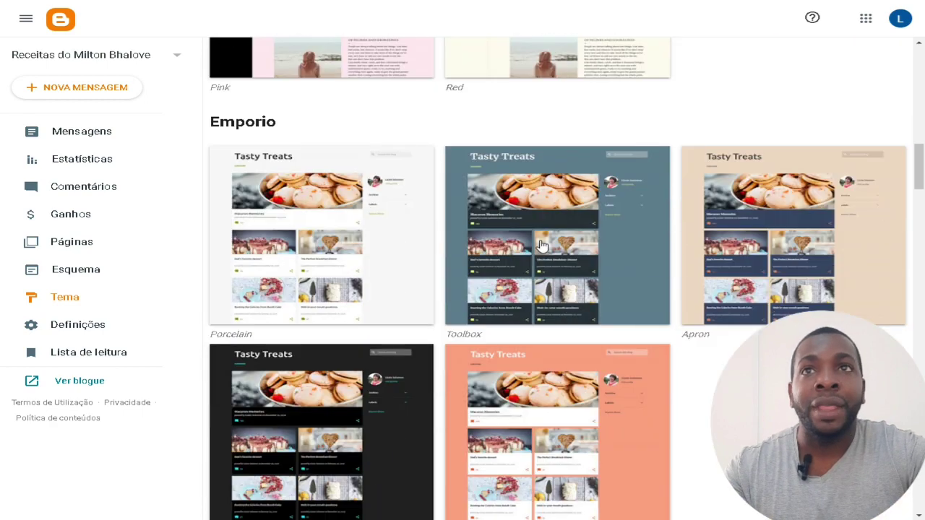
pyautogui.scroll(-1, 369, 193)
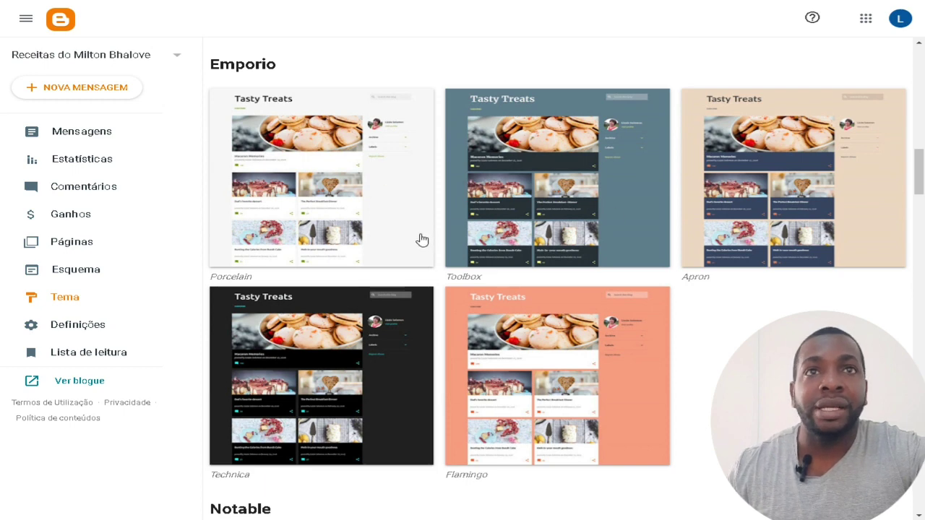
pyautogui.scroll(-2, 564, 246)
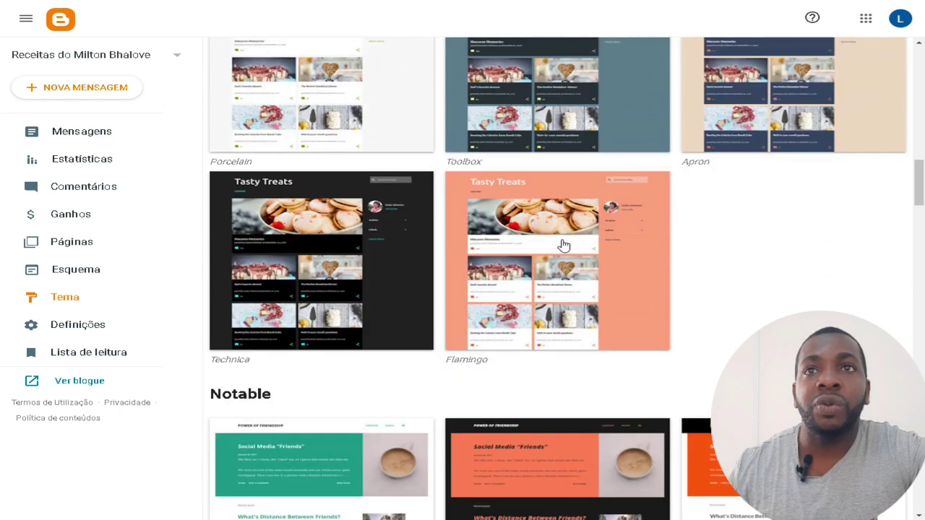
pyautogui.click(338, 258)
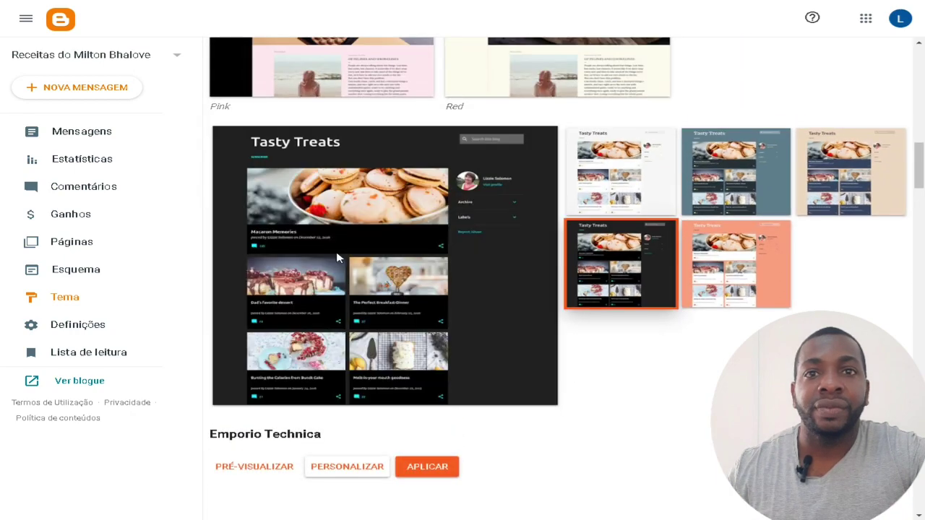
pyautogui.scroll(-2, 410, 250)
pyautogui.click(439, 352)
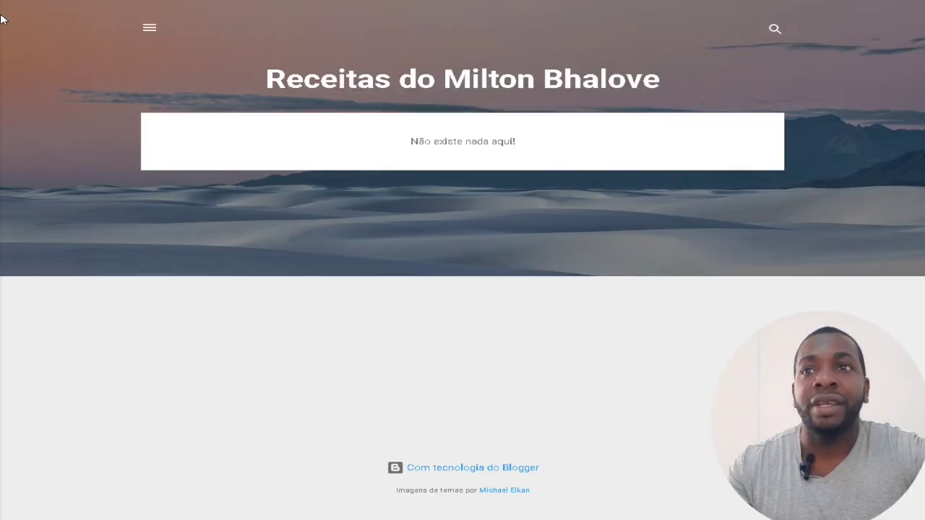
pyautogui.hotkey('ctrl', 'w')
pyautogui.click(92, 388)
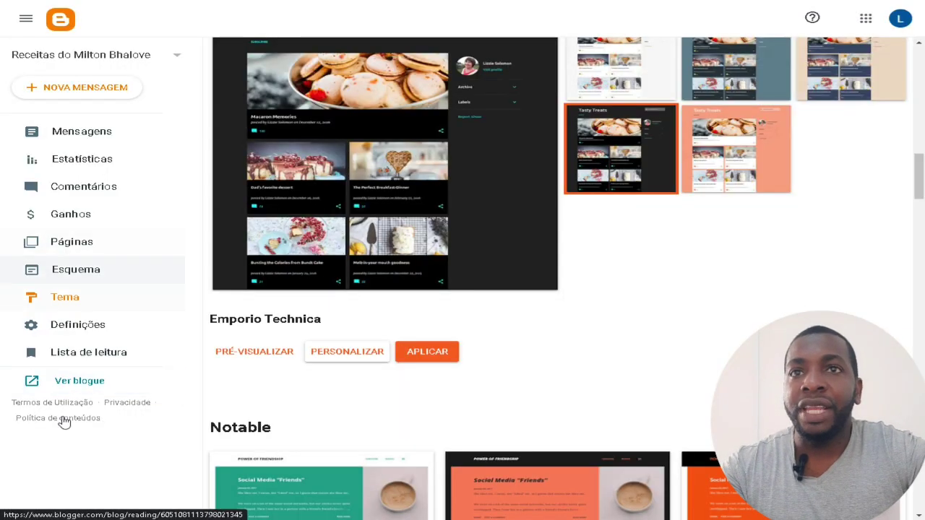
# Step: In Settings, save a description saying the recipes are great for losing weight healthily
pyautogui.click(93, 327)
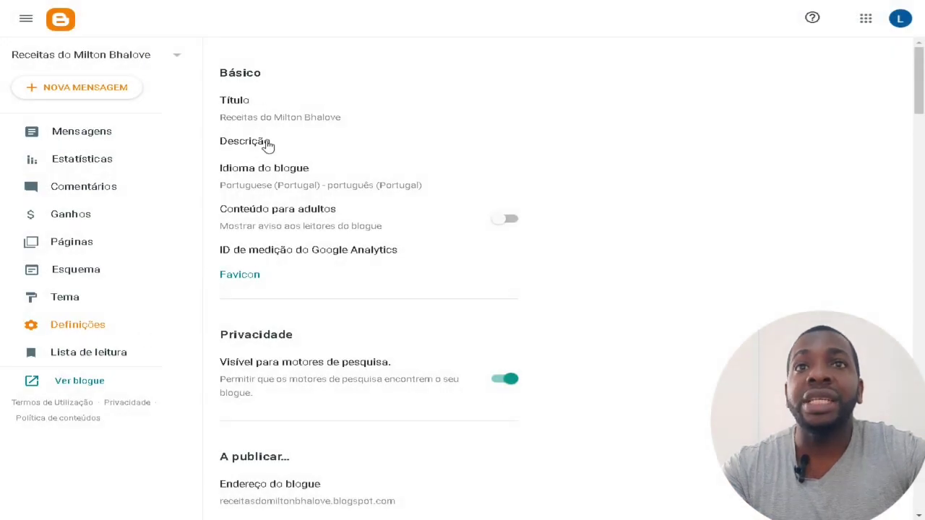
pyautogui.click(256, 147)
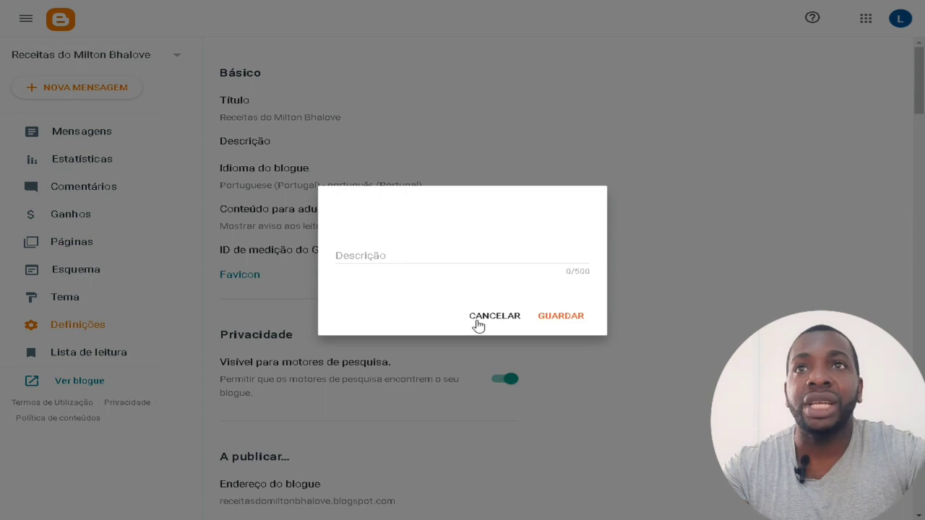
pyautogui.click(475, 319)
pyautogui.click(258, 148)
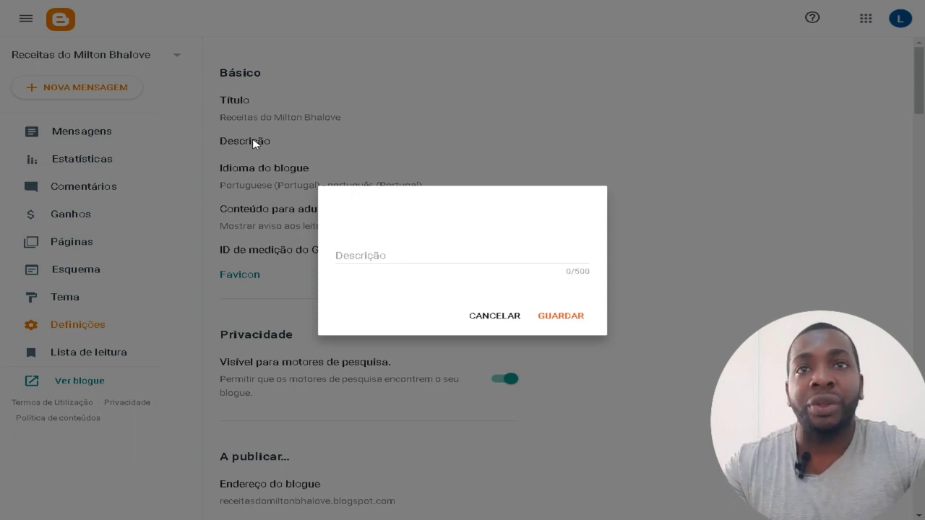
pyautogui.click(371, 257)
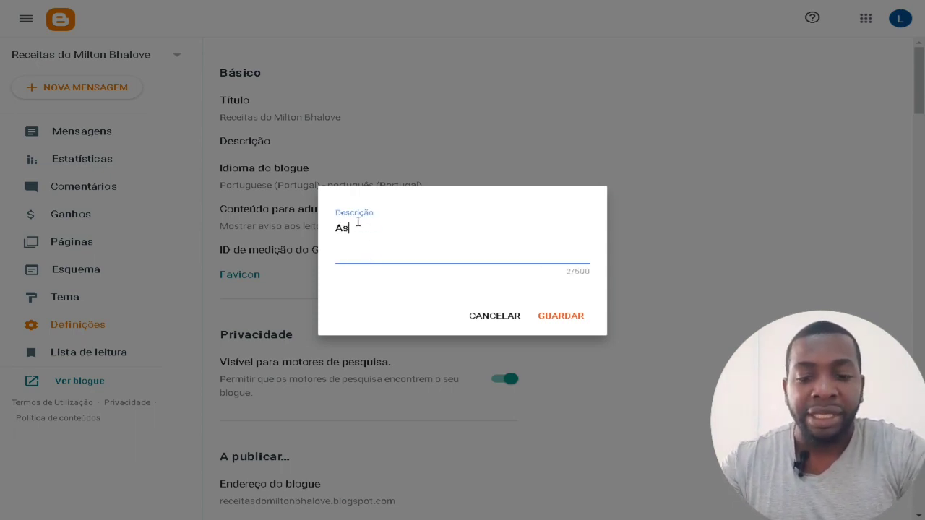
pyautogui.write('As receitas')
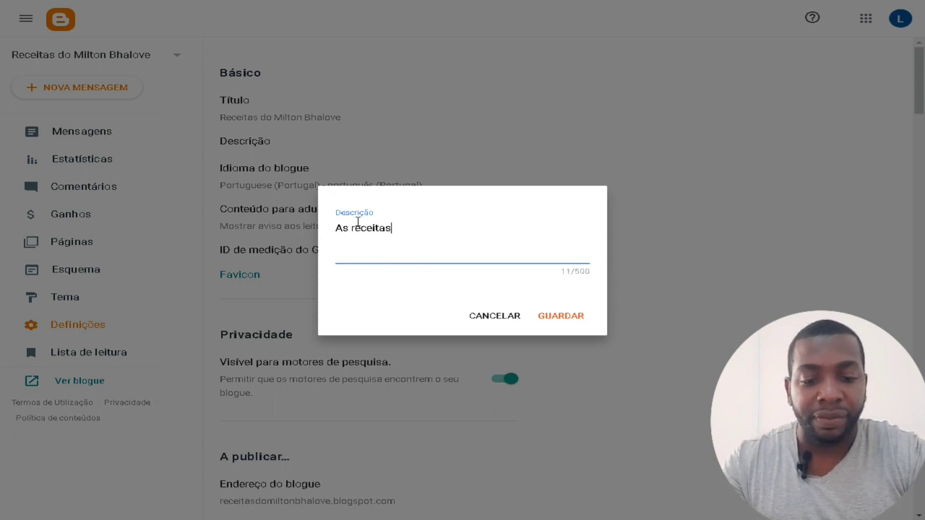
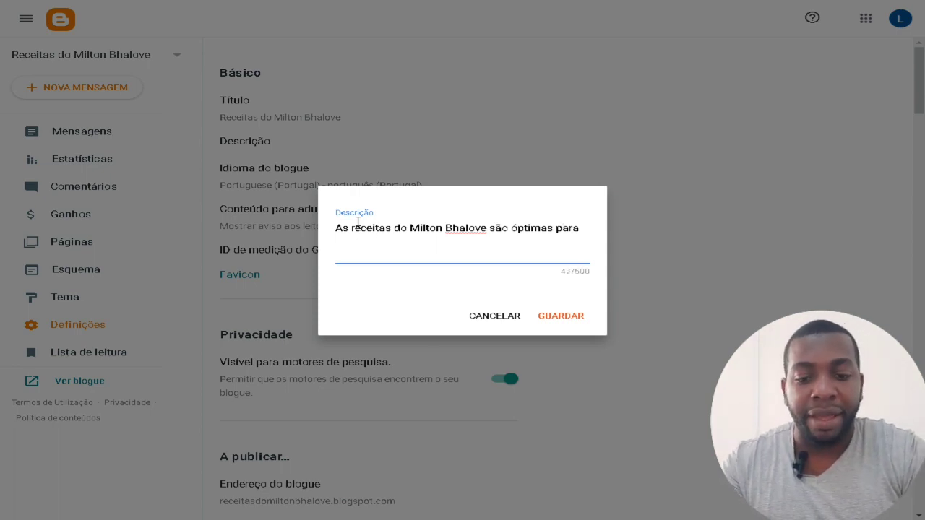
pyautogui.write('magrecer  com saúde...')
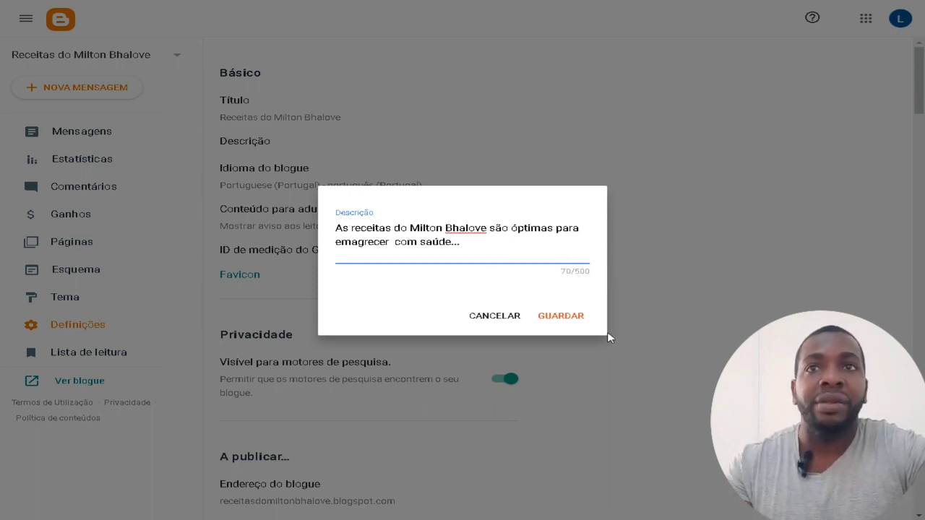
pyautogui.click(566, 323)
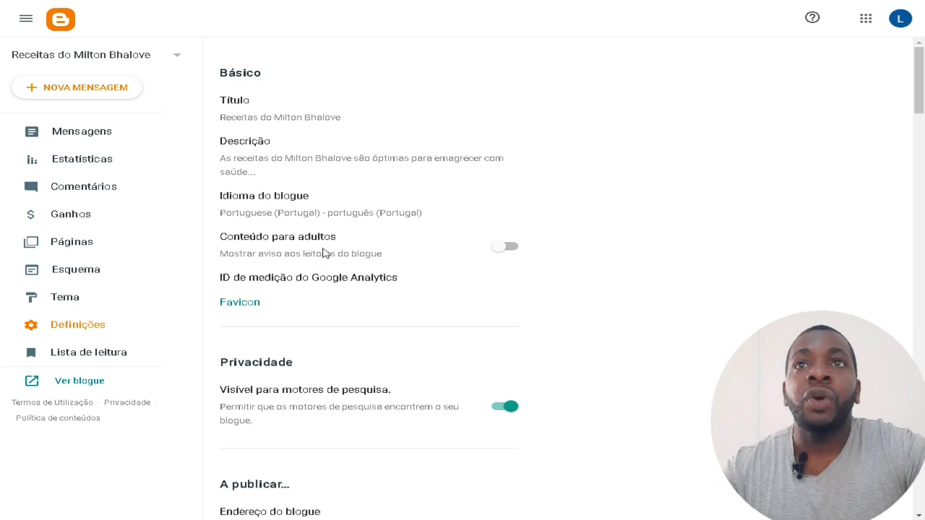
# Step: Upload the green M logo icon from the Imagens folder as the blog's favicon
pyautogui.scroll(-2, 323, 252)
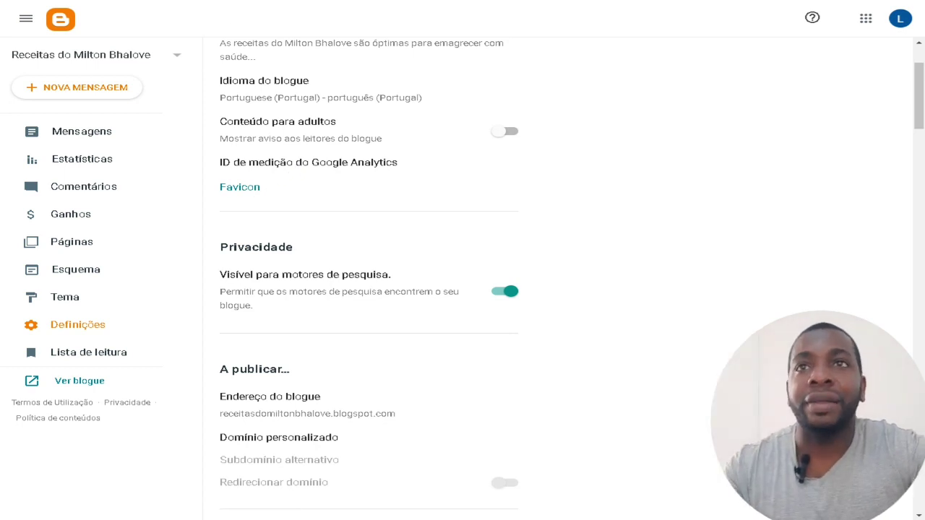
pyautogui.click(243, 189)
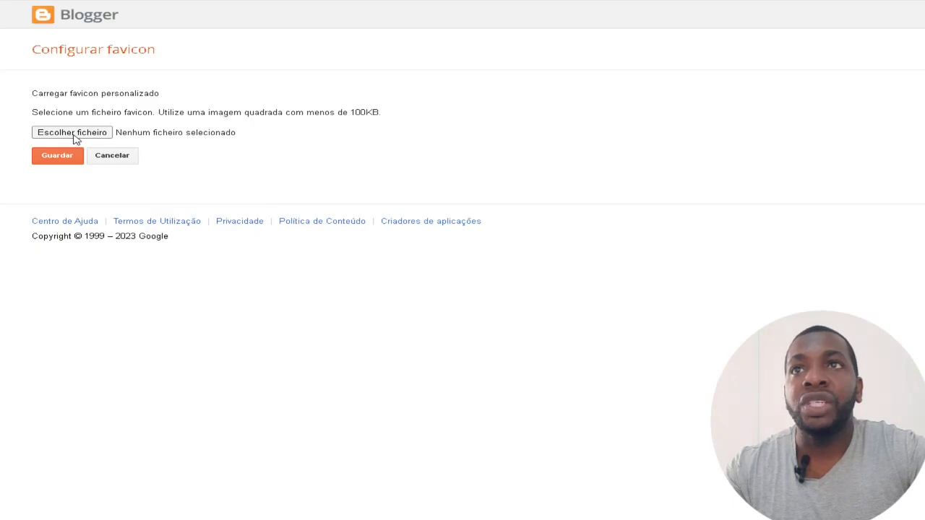
pyautogui.click(86, 136)
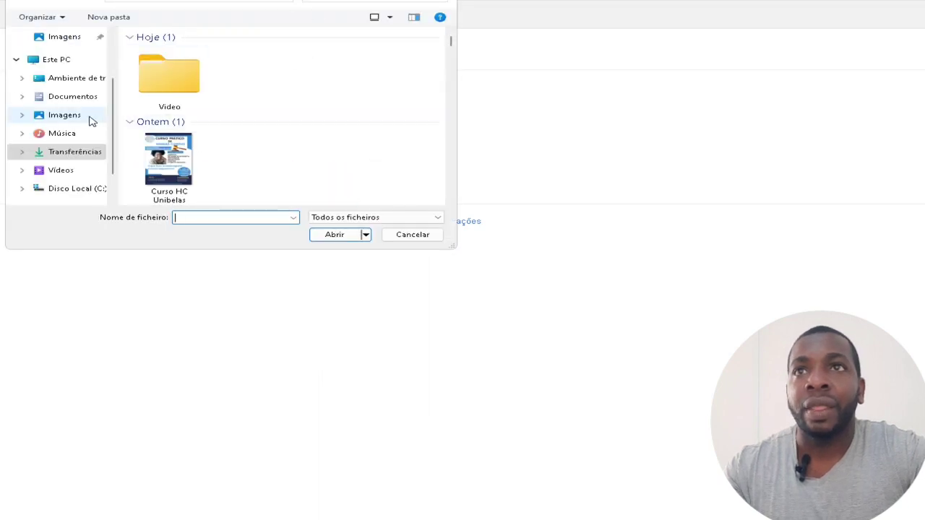
pyautogui.click(89, 120)
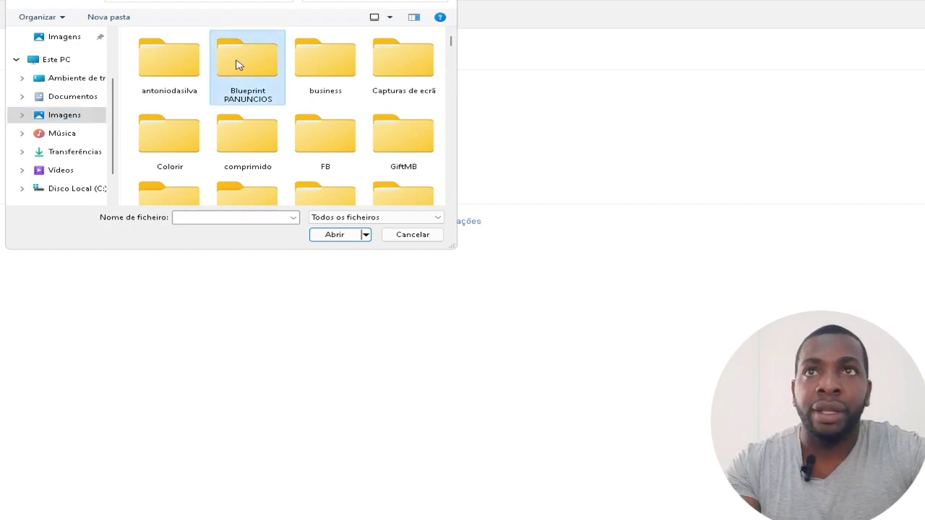
pyautogui.write('mb222')
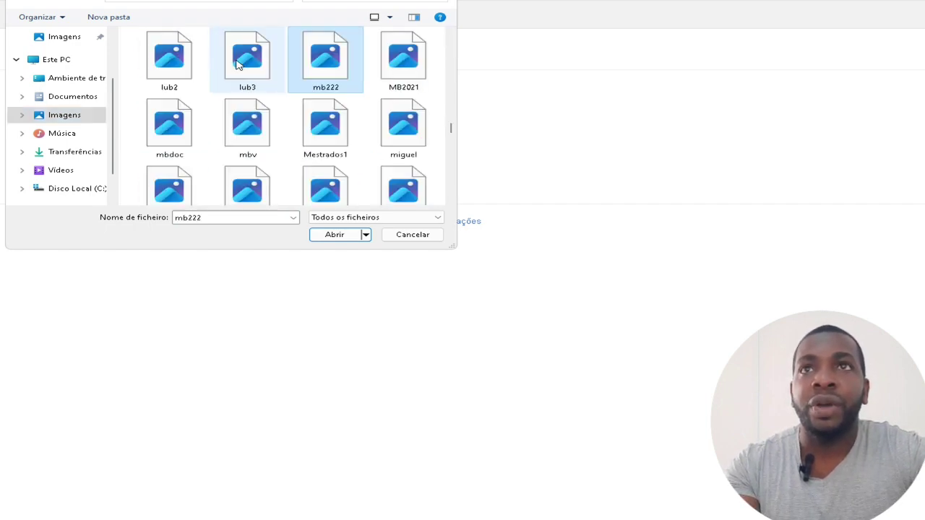
pyautogui.press('Right')
pyautogui.click(331, 180)
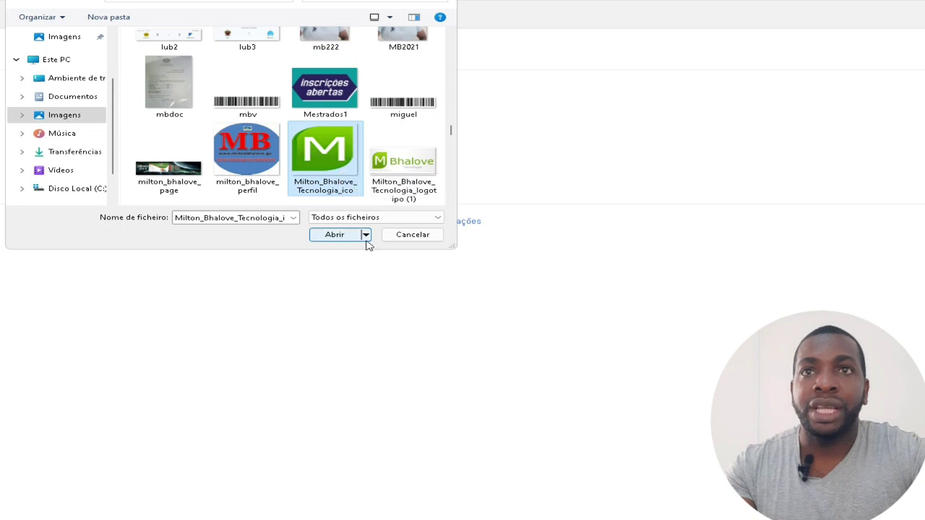
pyautogui.click(333, 235)
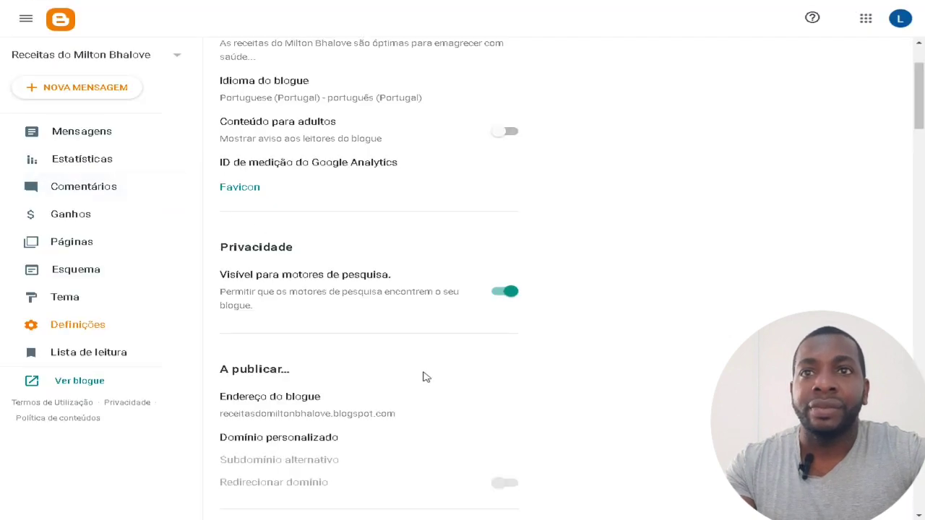
pyautogui.scroll(-2, 388, 334)
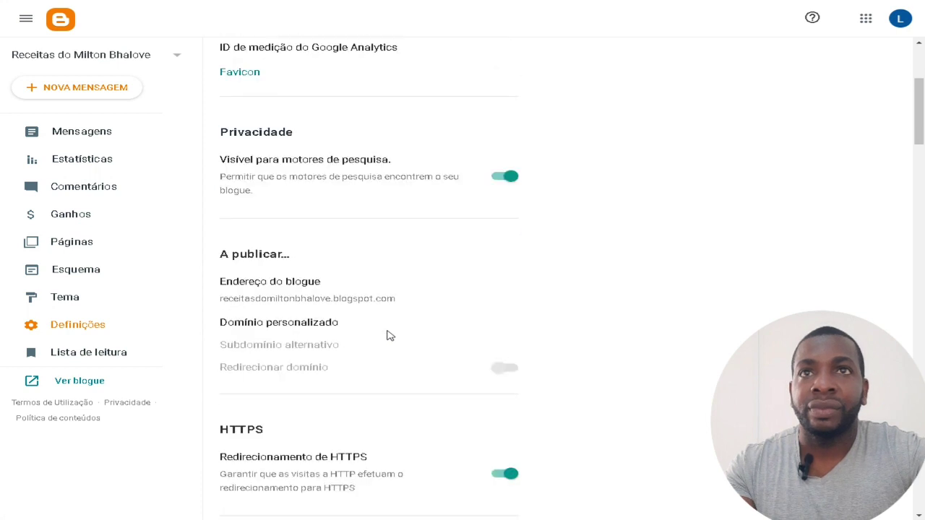
pyautogui.scroll(2, 384, 332)
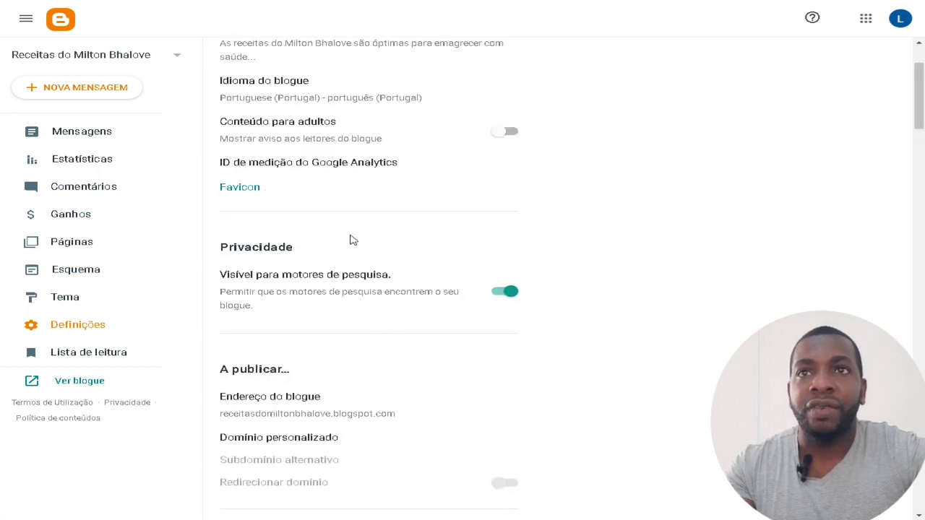
pyautogui.scroll(-1, 350, 239)
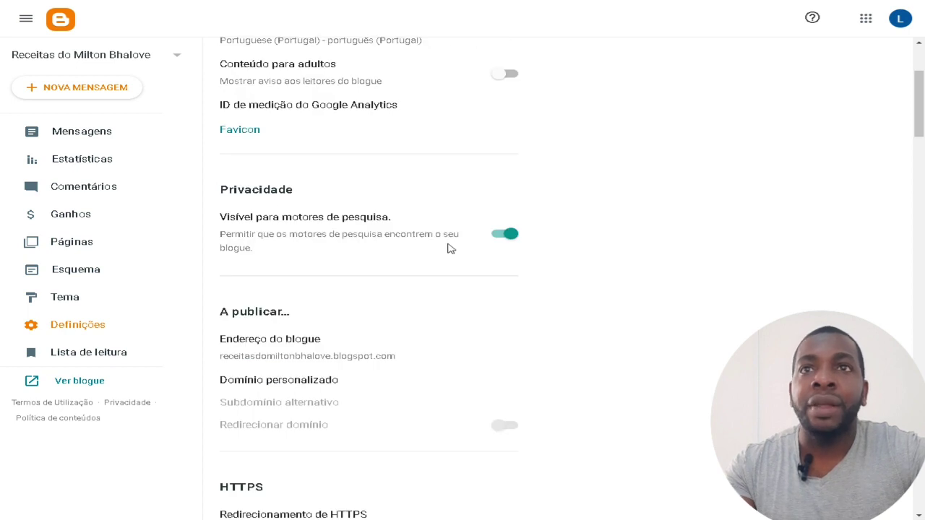
pyautogui.moveTo(250, 232); pyautogui.dragTo(367, 258)
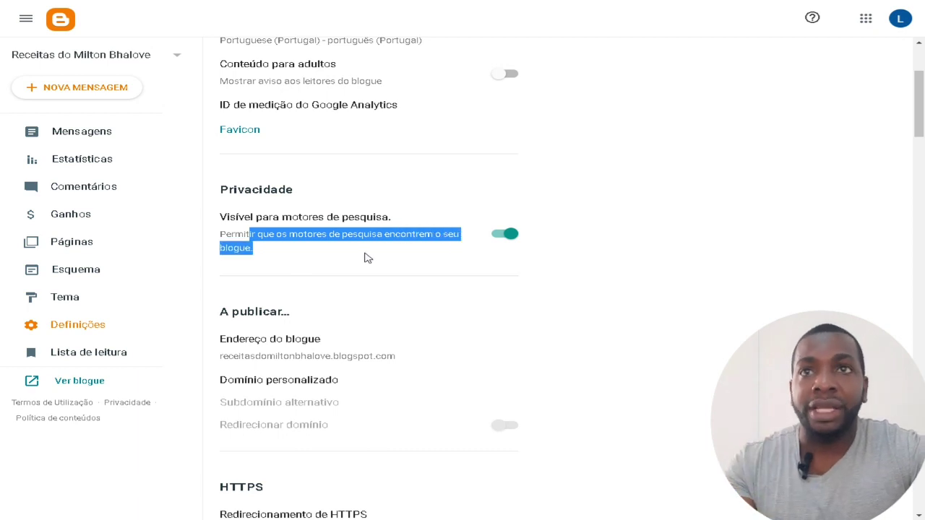
pyautogui.click(232, 235)
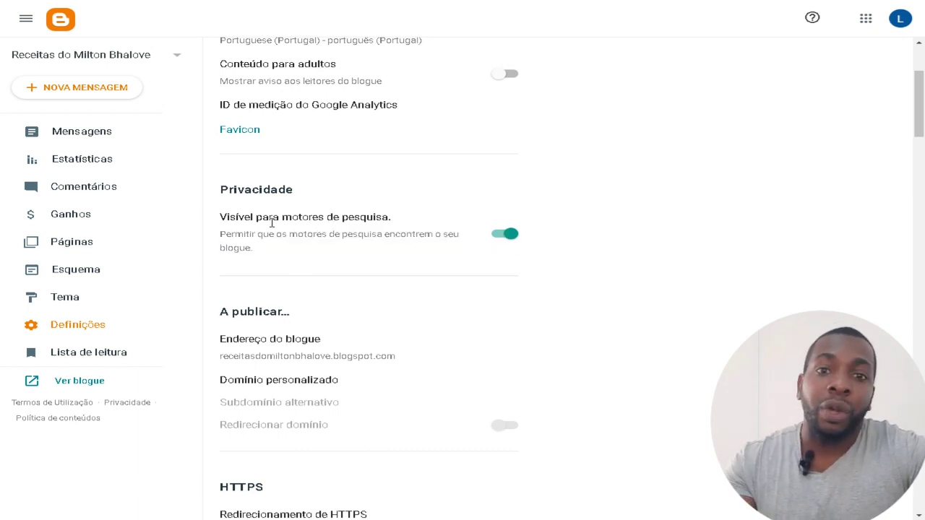
pyautogui.moveTo(262, 220); pyautogui.dragTo(409, 223)
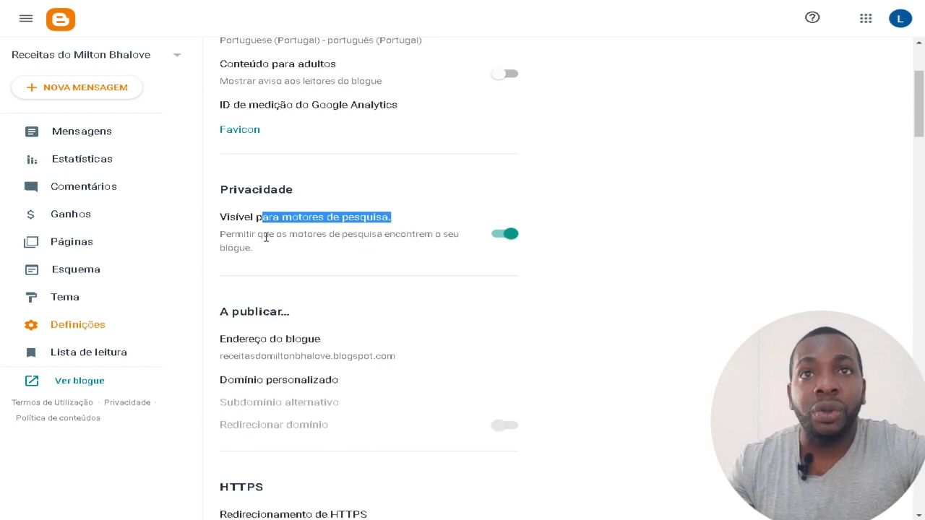
pyautogui.moveTo(266, 237); pyautogui.dragTo(325, 253)
pyautogui.scroll(-3, 325, 253)
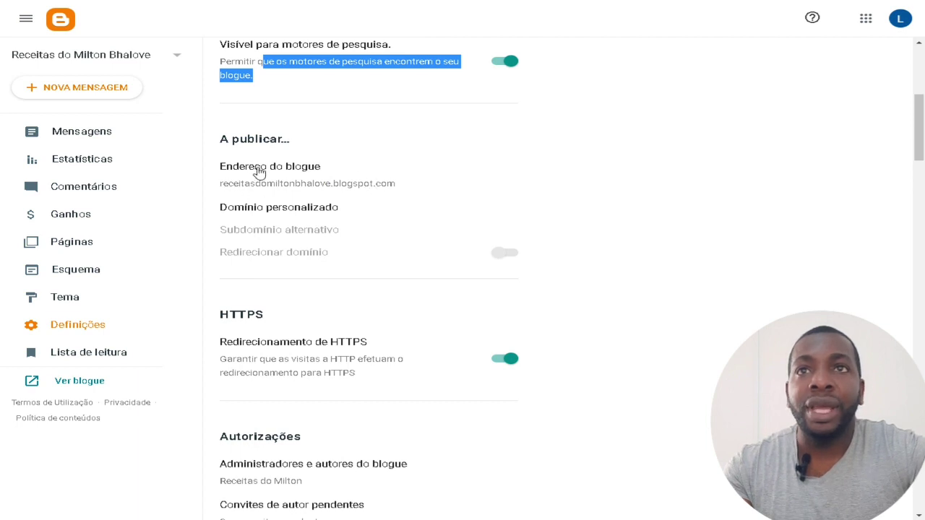
pyautogui.click(210, 190)
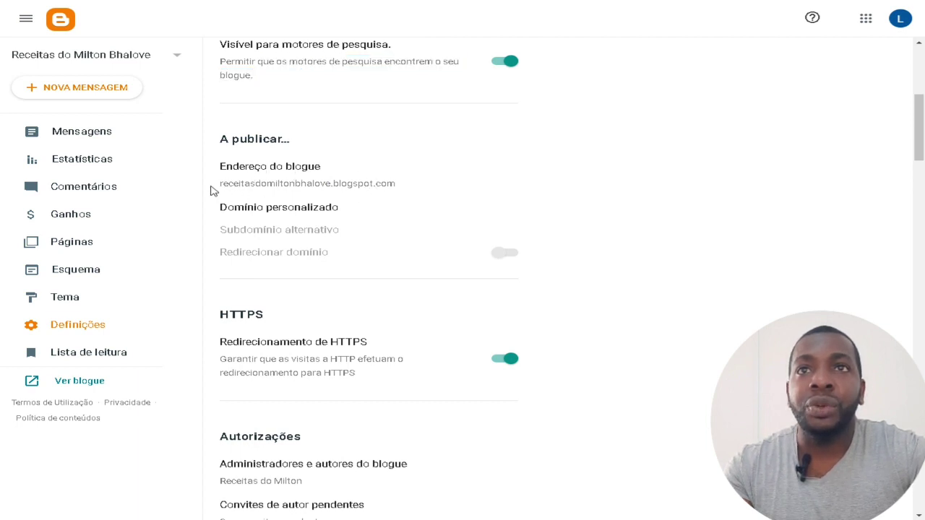
pyautogui.moveTo(210, 190); pyautogui.dragTo(331, 189)
pyautogui.moveTo(349, 189); pyautogui.dragTo(394, 190)
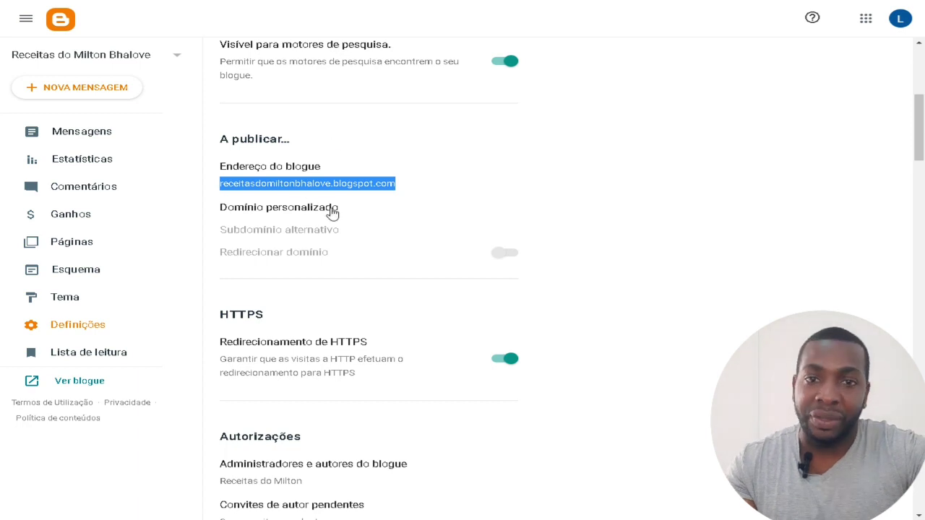
pyautogui.scroll(-1, 369, 229)
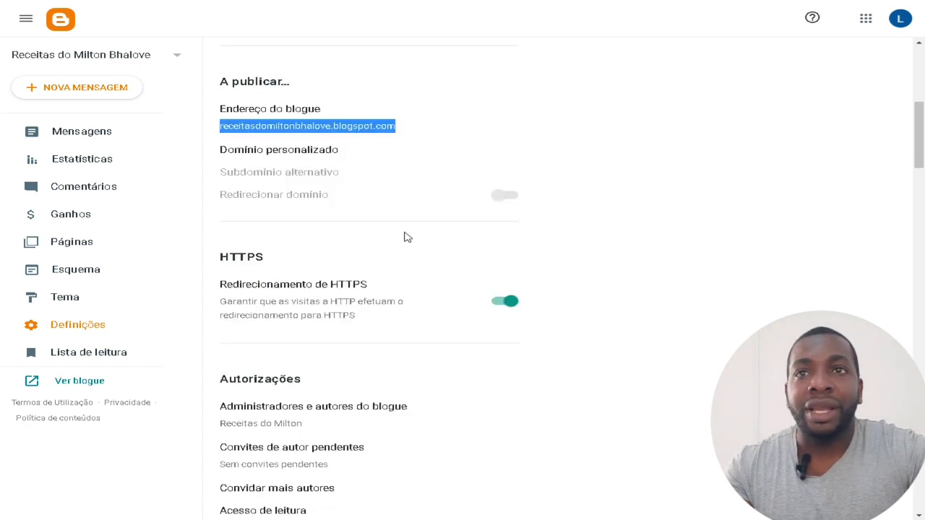
pyautogui.scroll(-1, 347, 228)
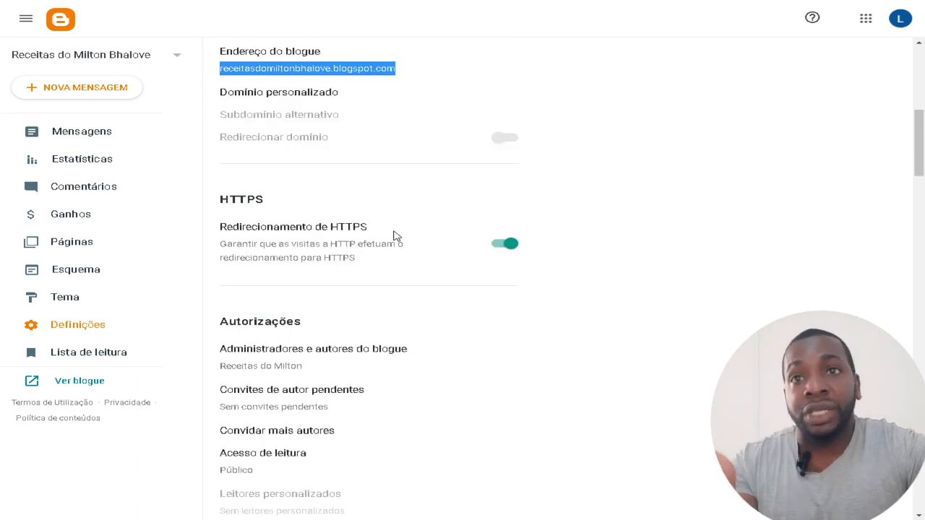
pyautogui.scroll(-3, 394, 233)
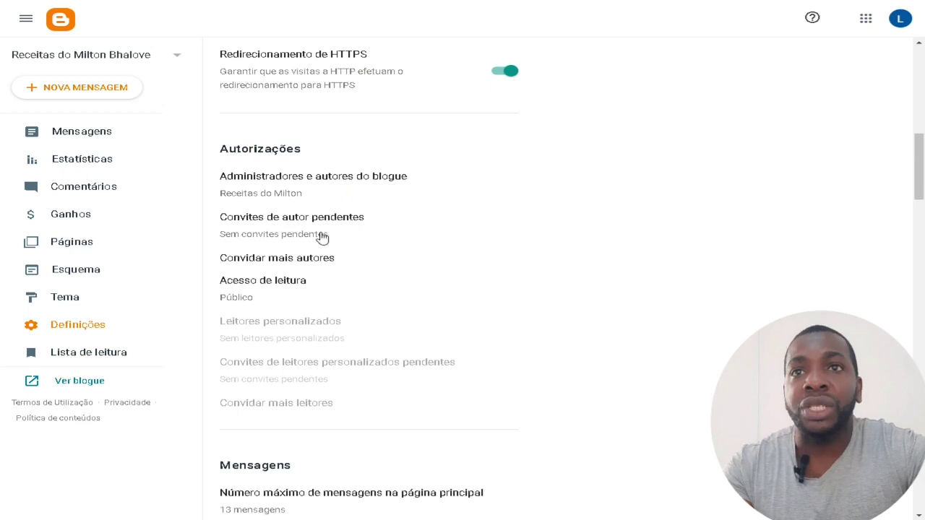
pyautogui.scroll(-1, 329, 240)
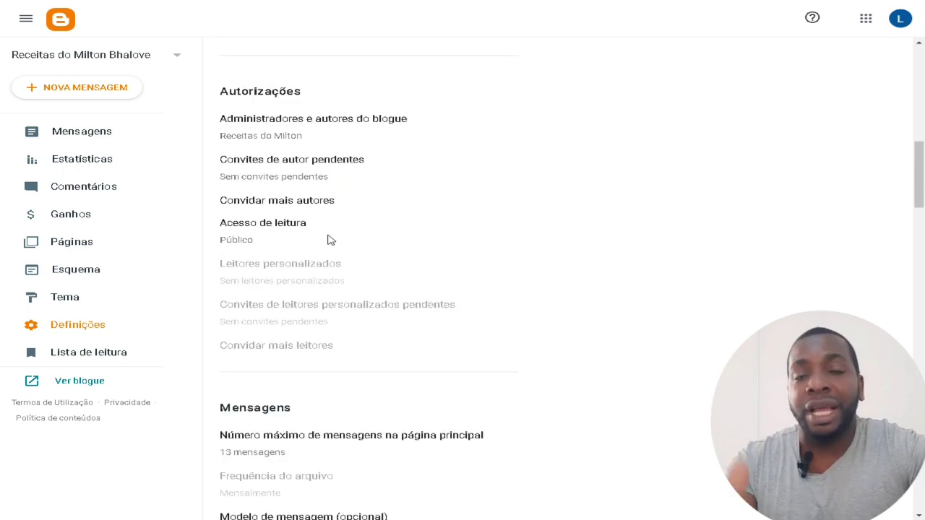
pyautogui.scroll(-3, 324, 216)
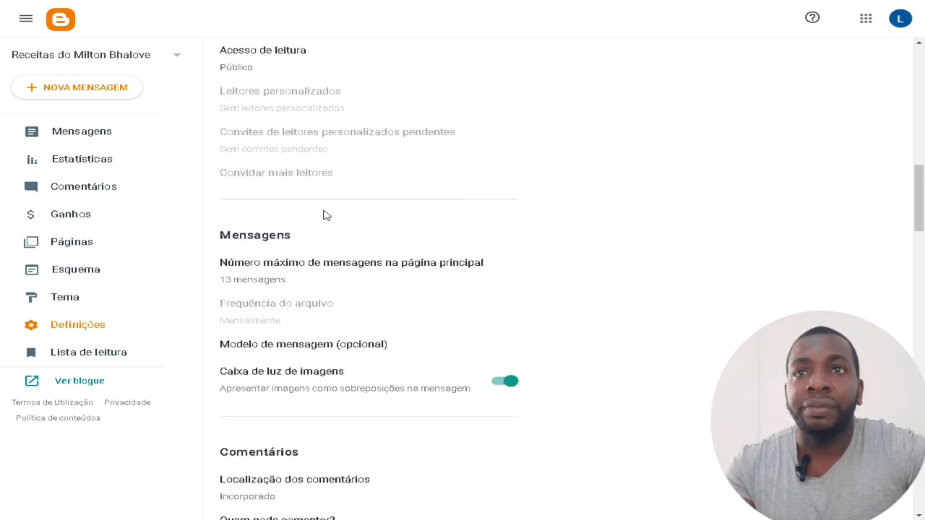
pyautogui.scroll(-2, 325, 214)
pyautogui.scroll(-2, 331, 182)
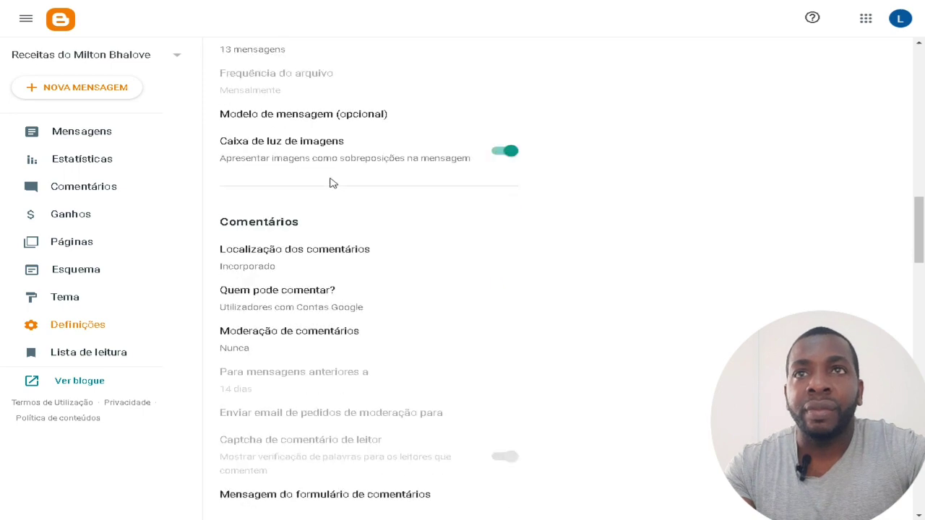
pyautogui.scroll(-3, 331, 182)
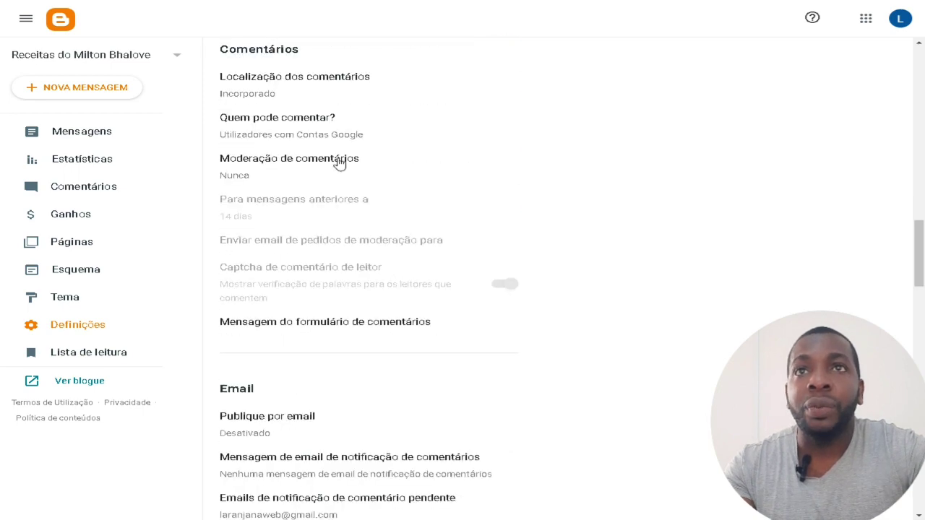
pyautogui.scroll(-4, 402, 202)
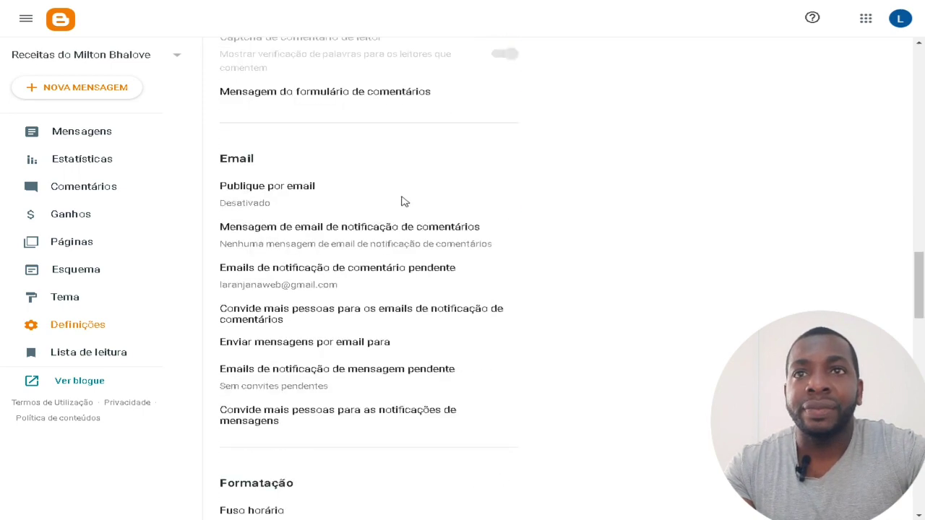
pyautogui.scroll(-6, 402, 200)
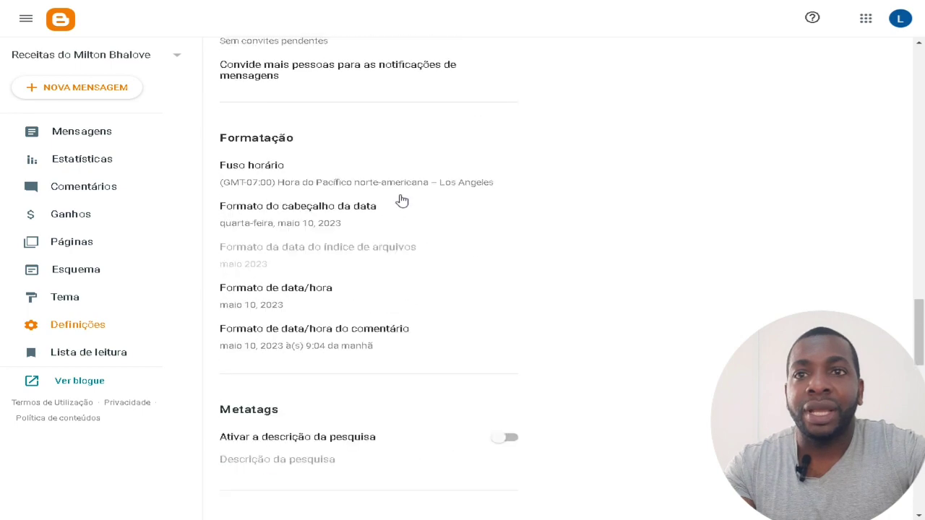
pyautogui.scroll(-2, 415, 279)
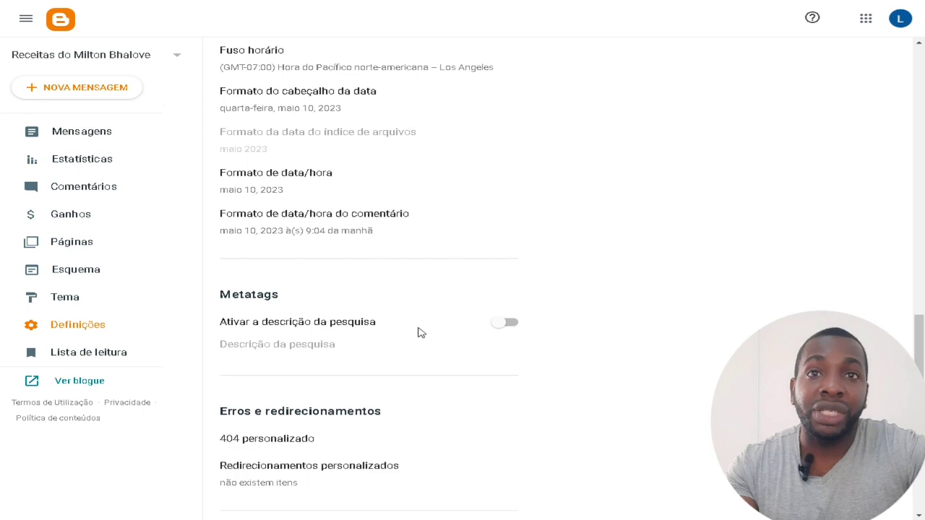
# Step: Enable the search description and save it as 'Blog de receitas para emagrecer'
pyautogui.click(506, 323)
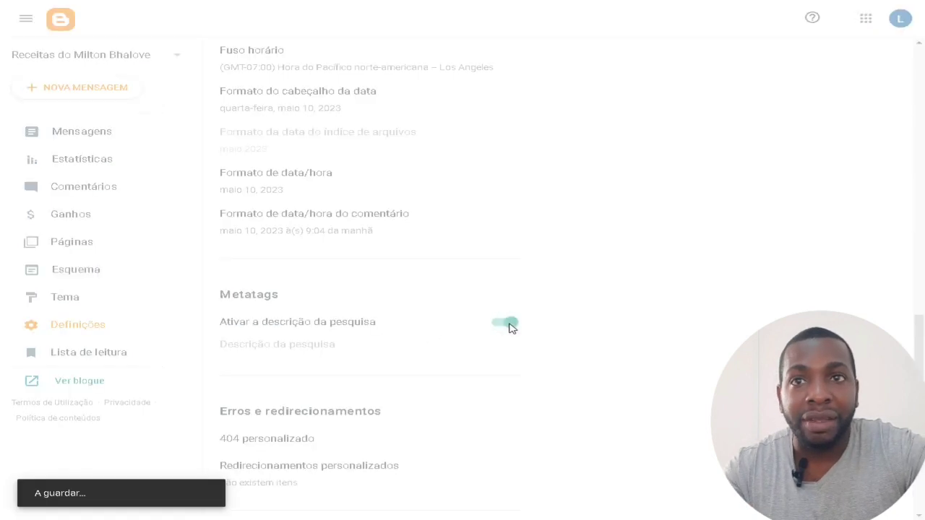
pyautogui.click(326, 346)
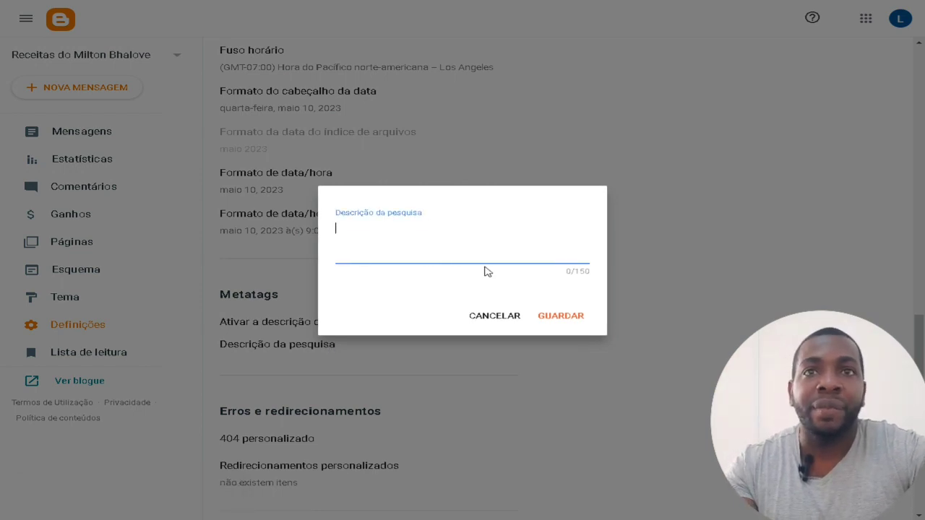
pyautogui.write('B')
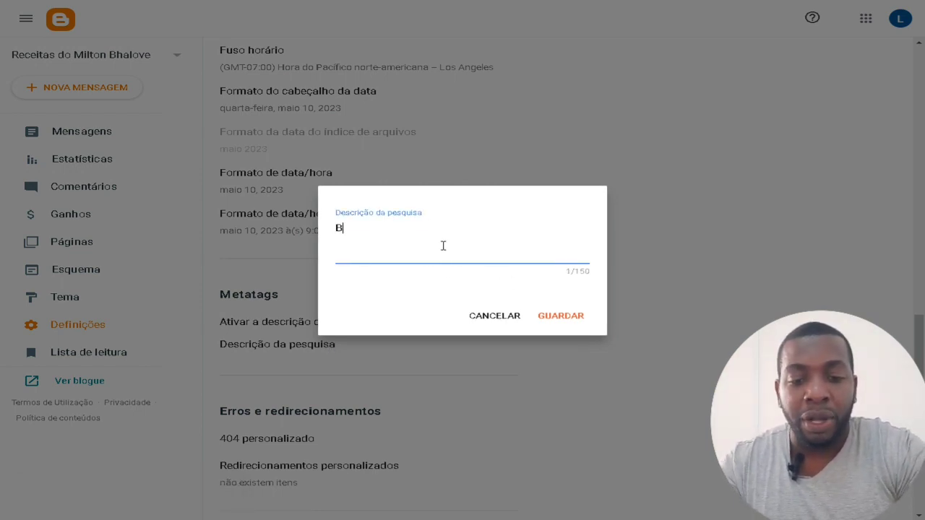
pyautogui.write('log')
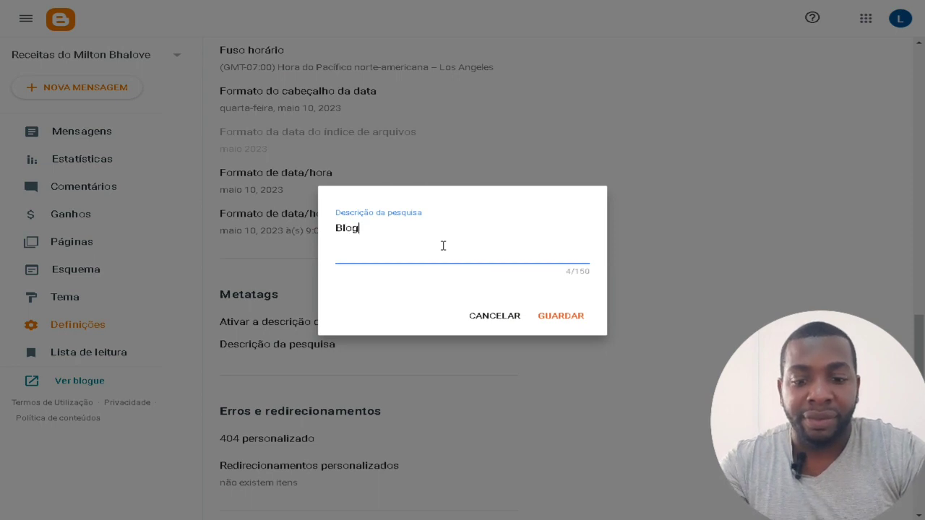
pyautogui.write(' de receit')
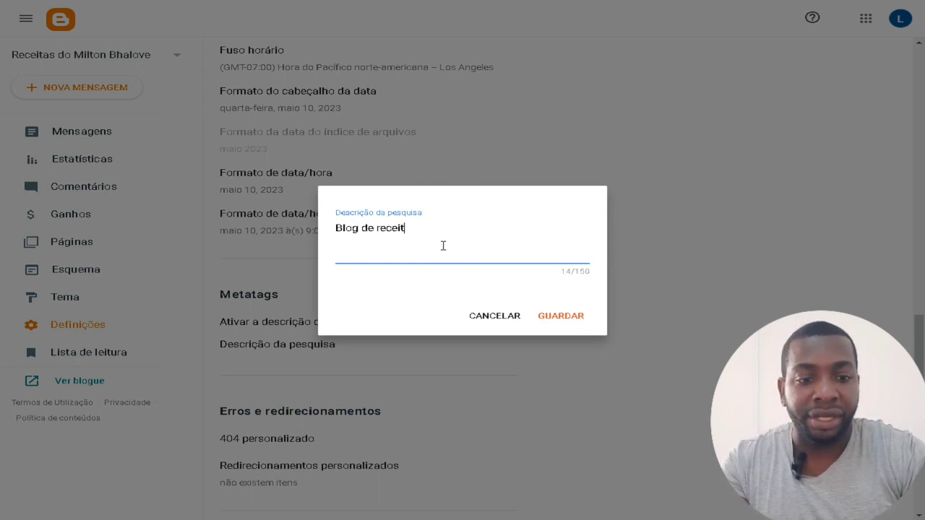
pyautogui.write('as para ')
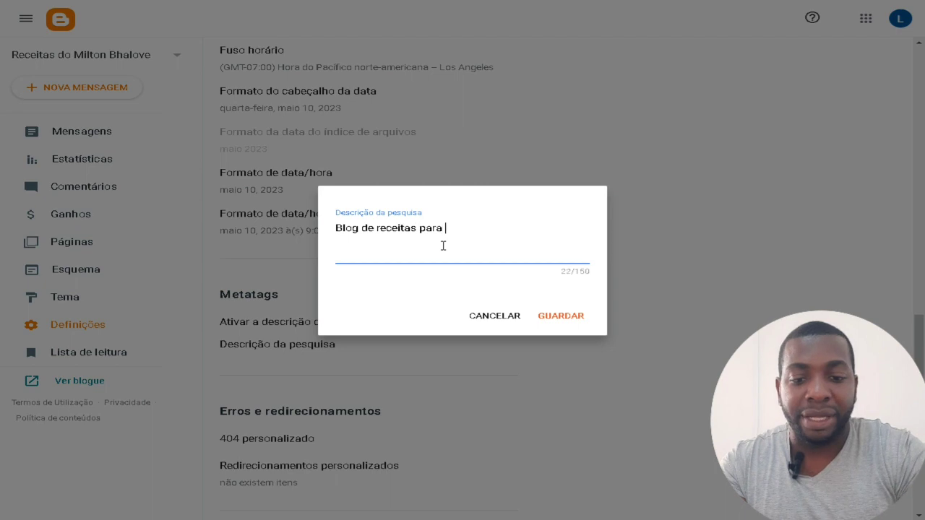
pyautogui.write('emagrecer')
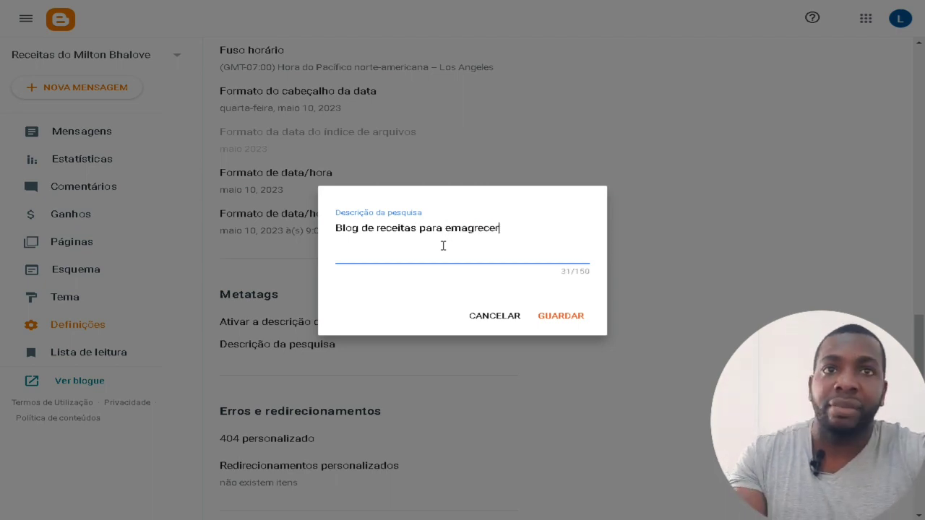
pyautogui.click(564, 317)
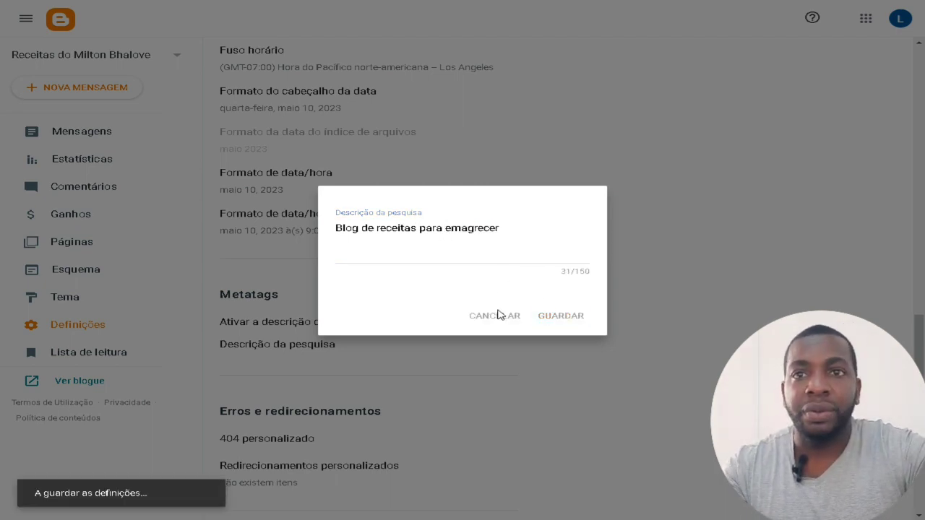
# Step: Open the live blog with Ver blogue
pyautogui.scroll(-3, 491, 309)
pyautogui.scroll(-4, 492, 309)
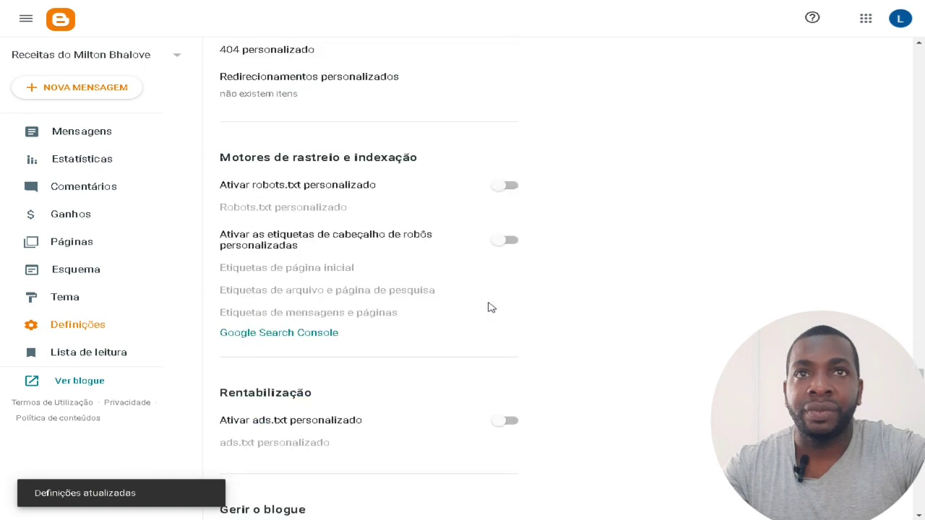
pyautogui.scroll(-2, 490, 308)
pyautogui.scroll(-3, 489, 308)
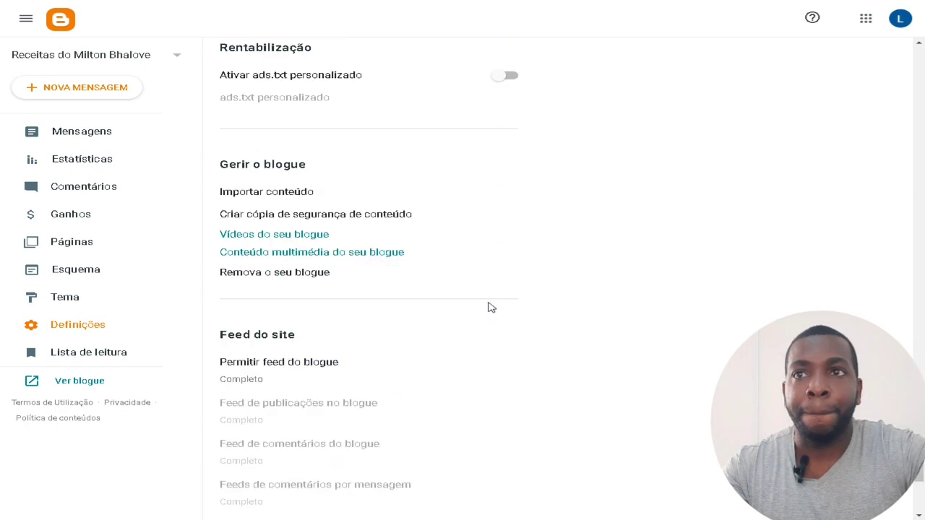
pyautogui.scroll(8, 489, 306)
pyautogui.click(81, 384)
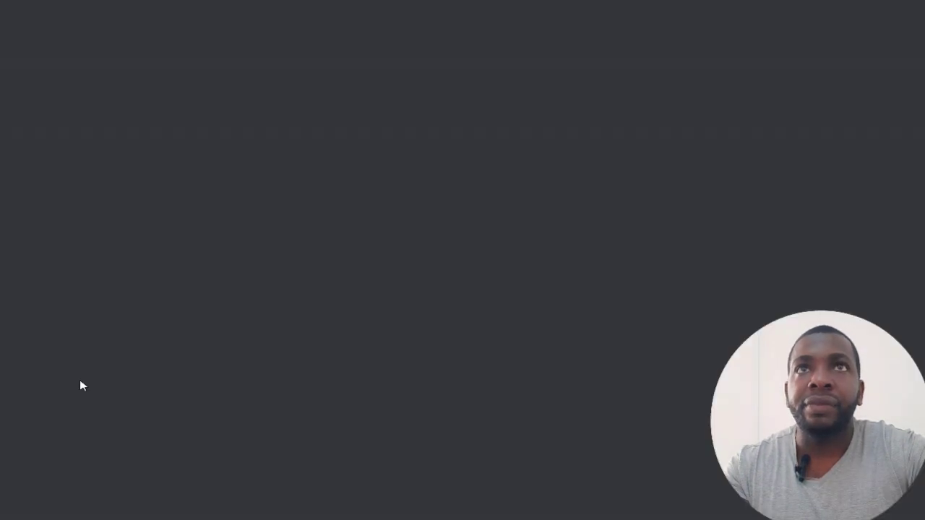